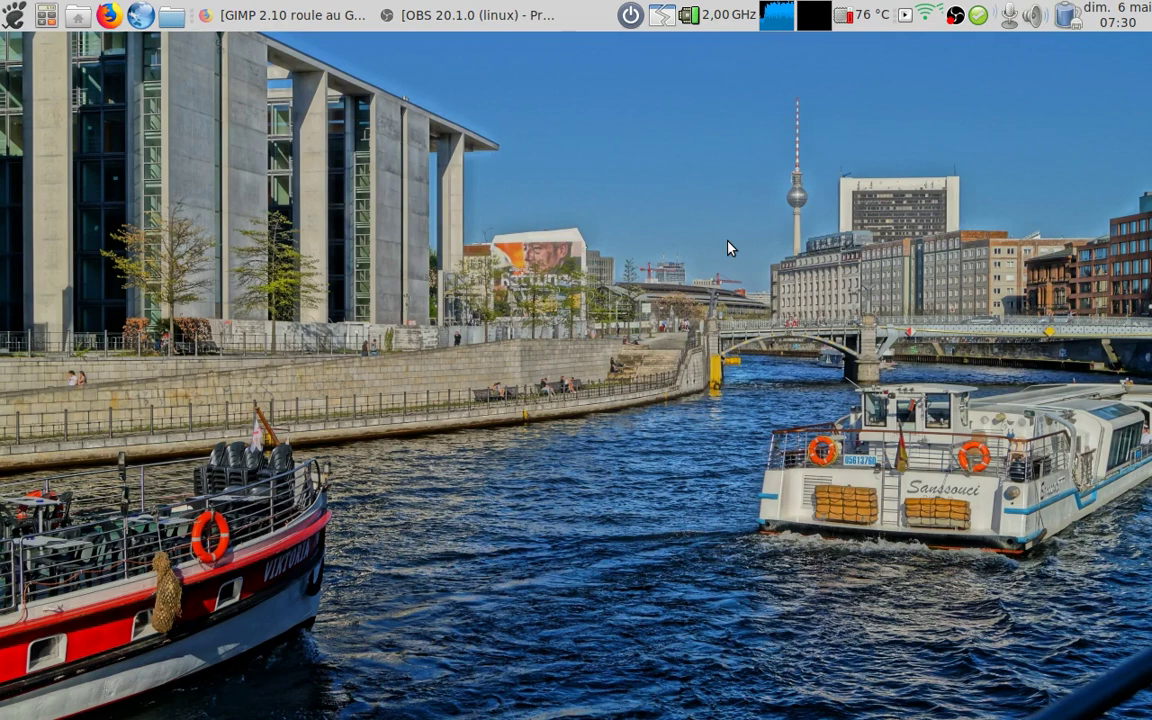
- Read the PCLinuxOS Twitter tweet about GIMP 2.10.0, then briefly check the system monitor
left_click(980, 17)
left_click(895, 69)
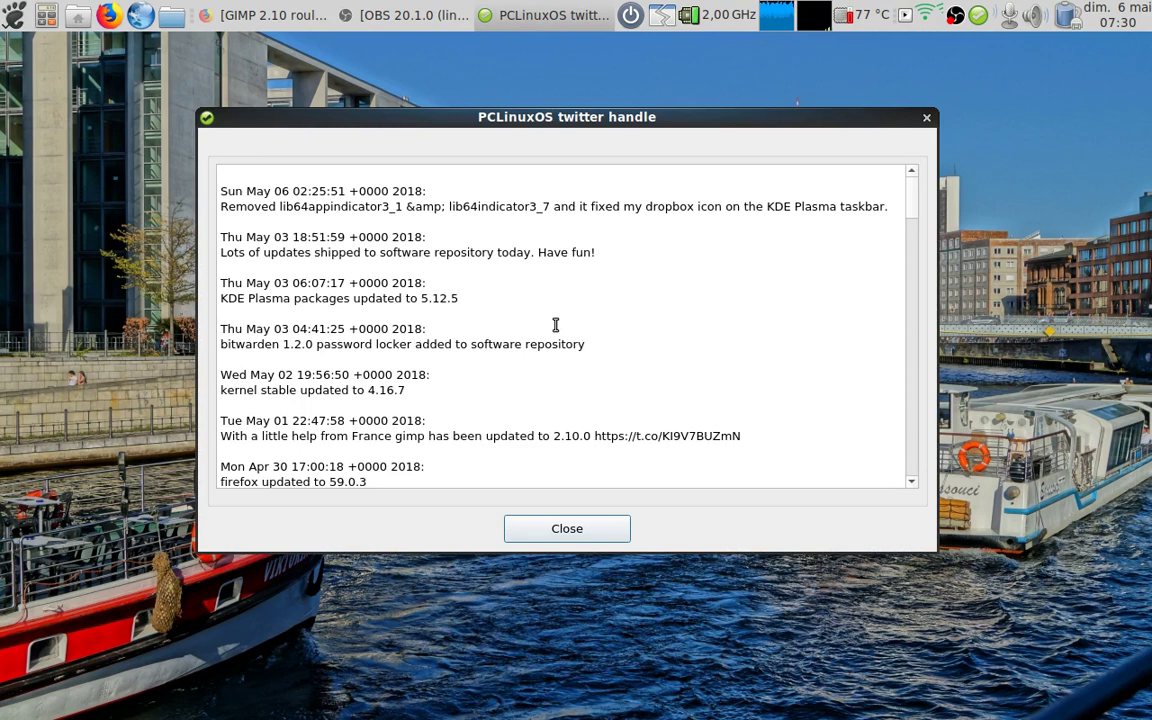
triple_click(465, 435)
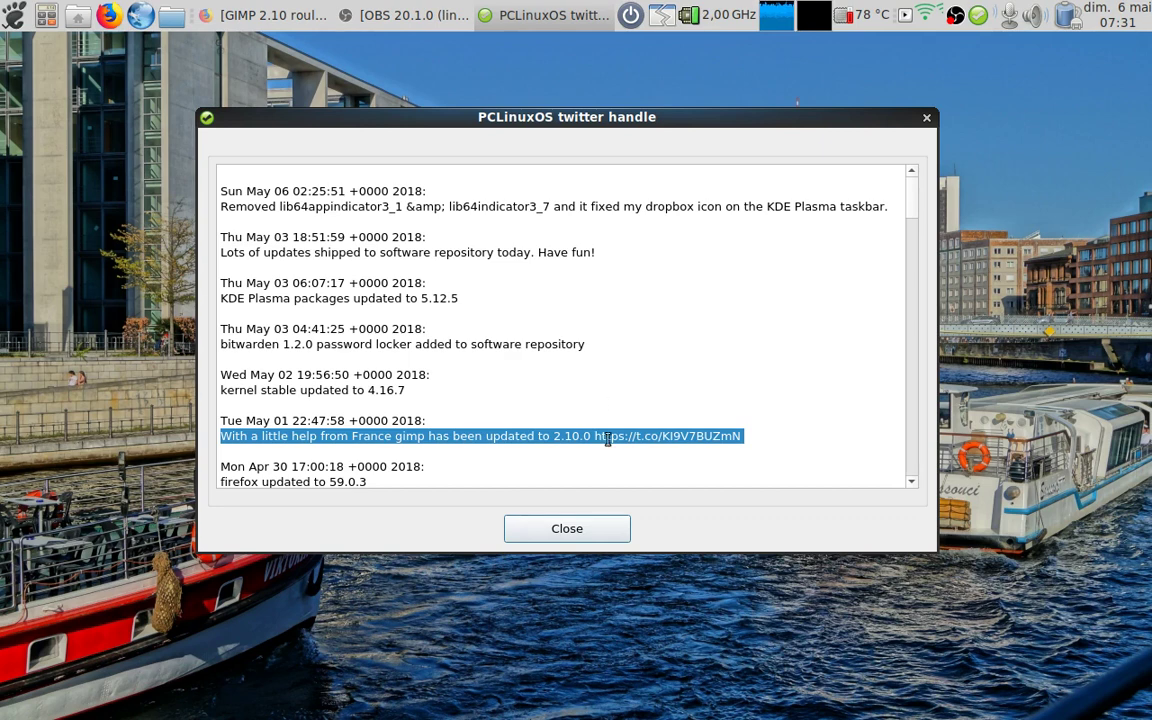
left_click(603, 532)
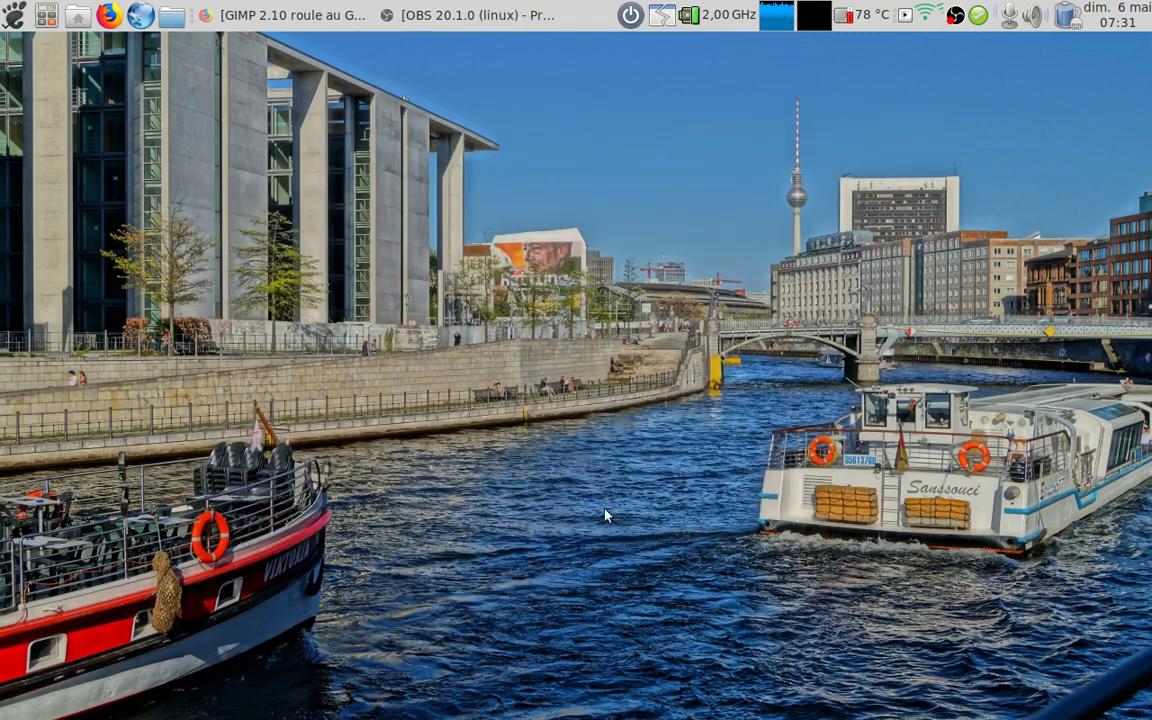
left_click(777, 22)
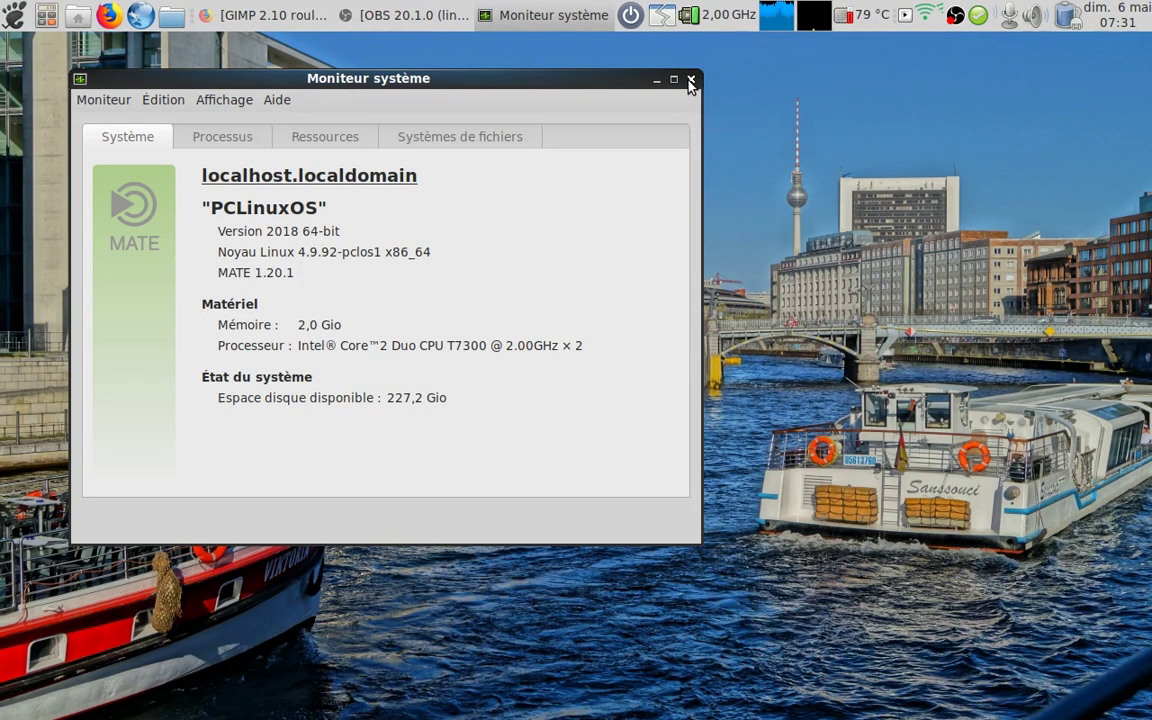
left_click(689, 80)
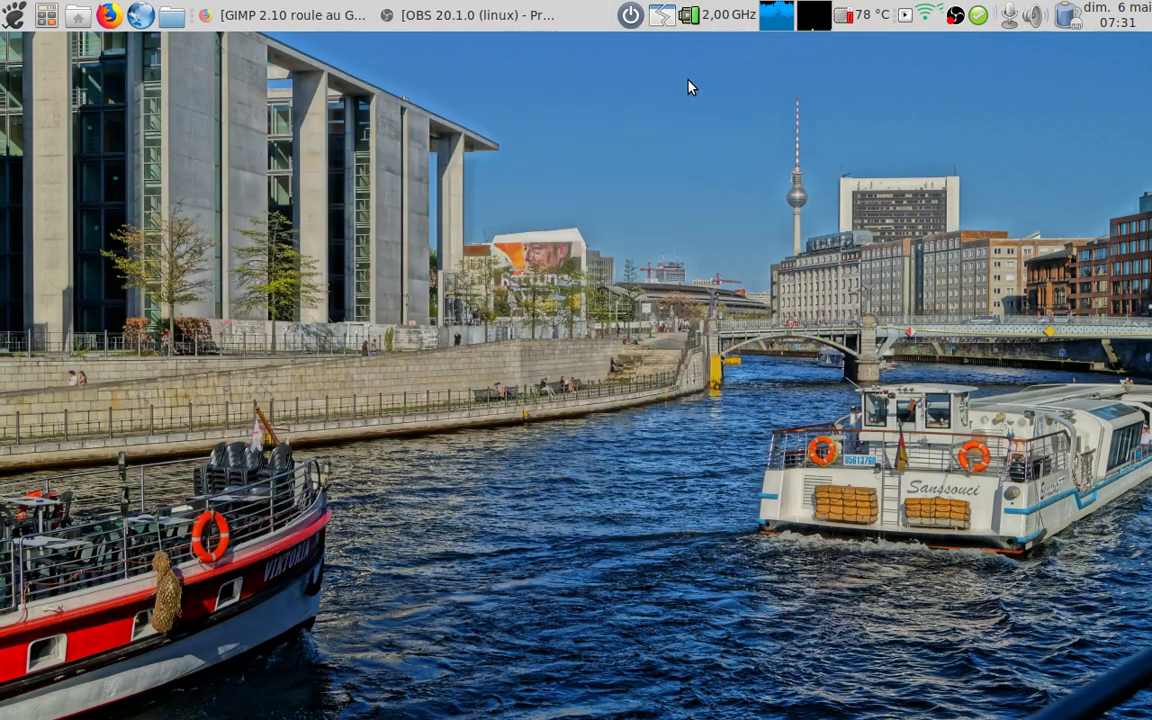
- Bring back Firefox's LinuxFr GIMP 2.10 article, glance at the GEGL Wikipédia tab, and return
left_click(258, 20)
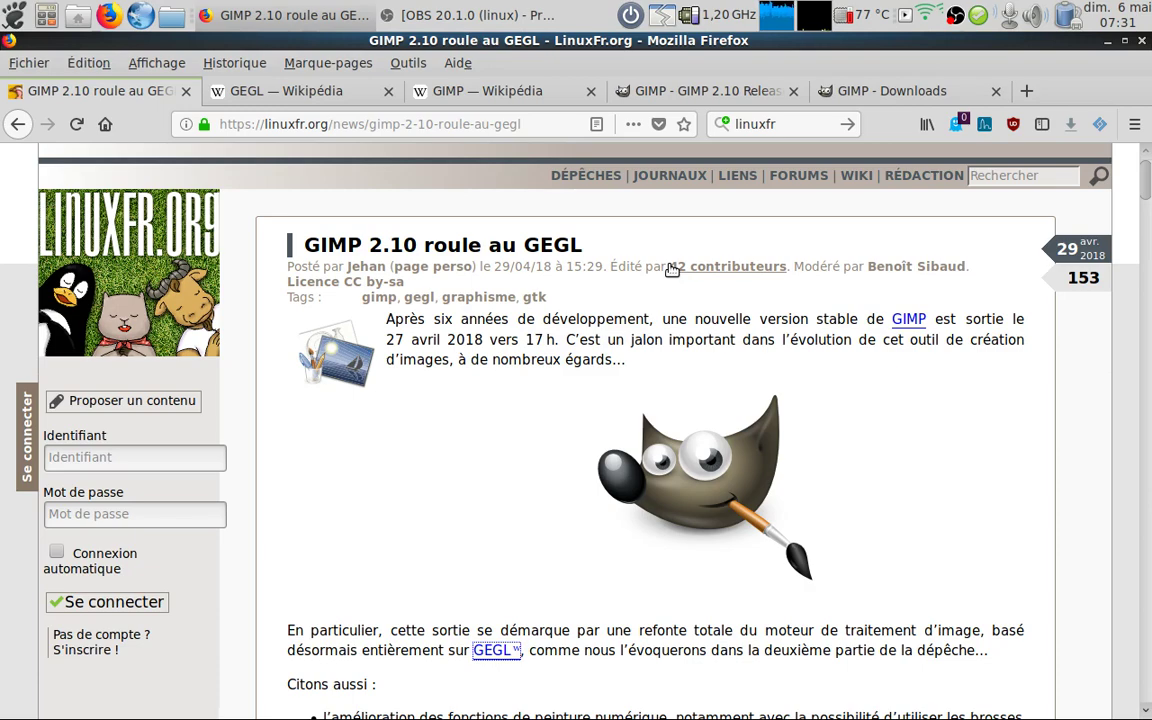
scroll(672, 270, "down", 4)
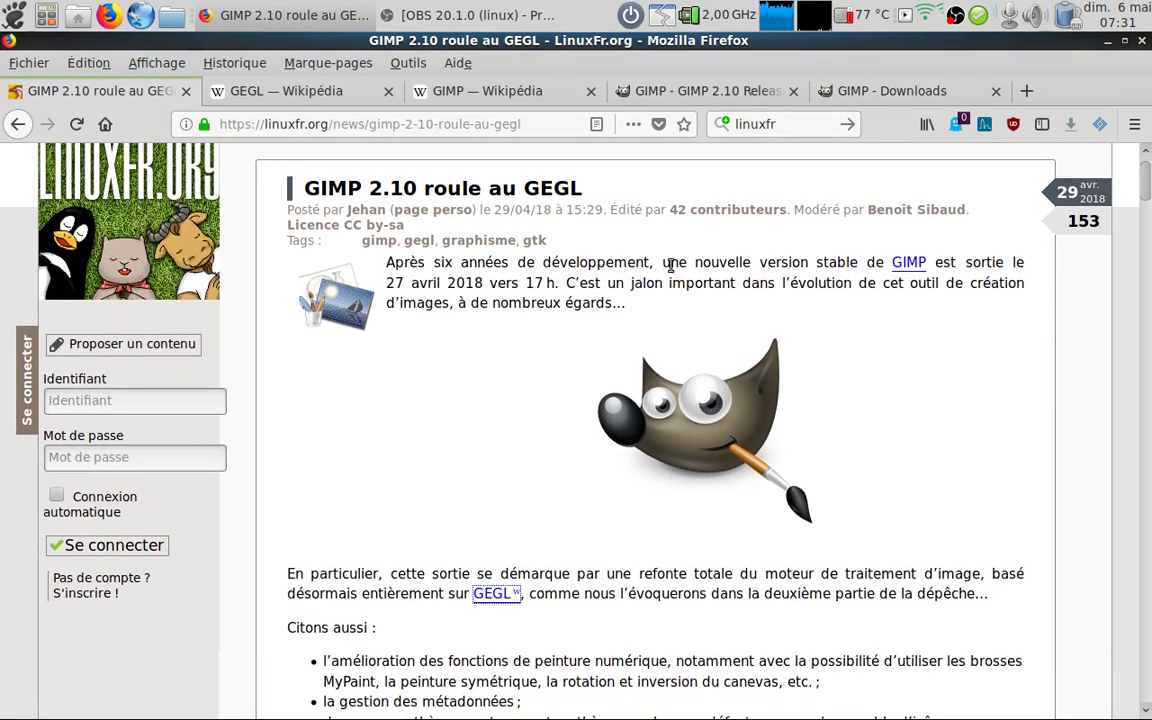
scroll(672, 268, "down", 4)
scroll(672, 264, "up", 2)
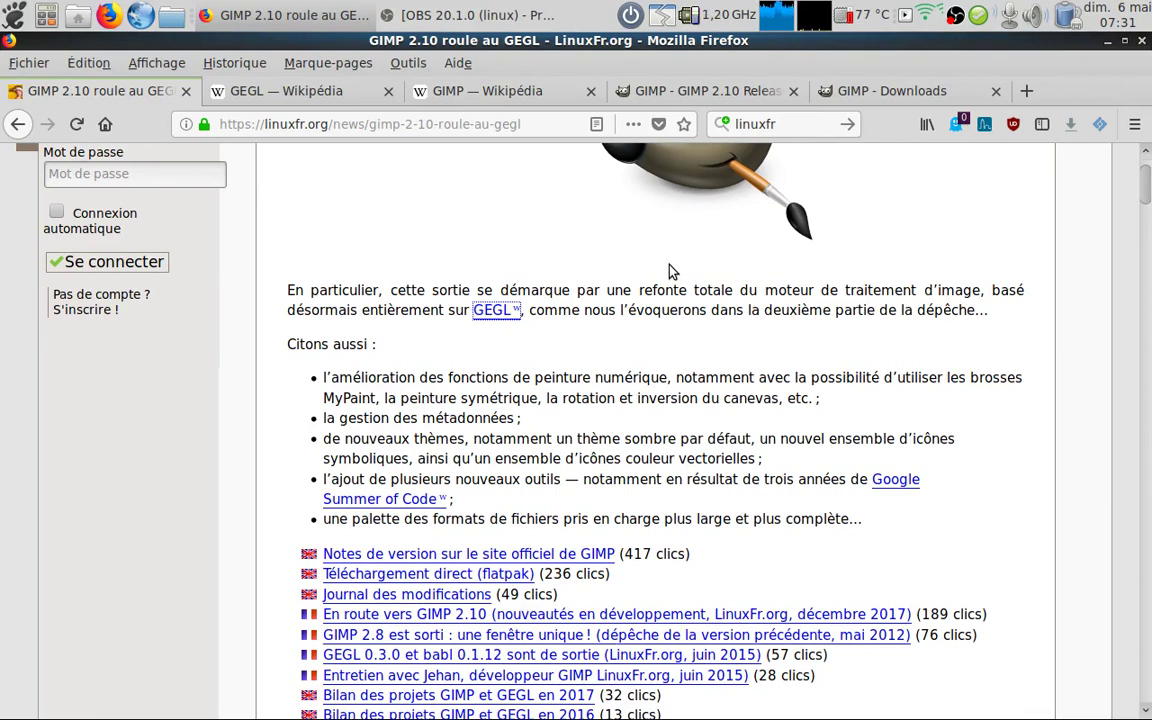
left_click(302, 90)
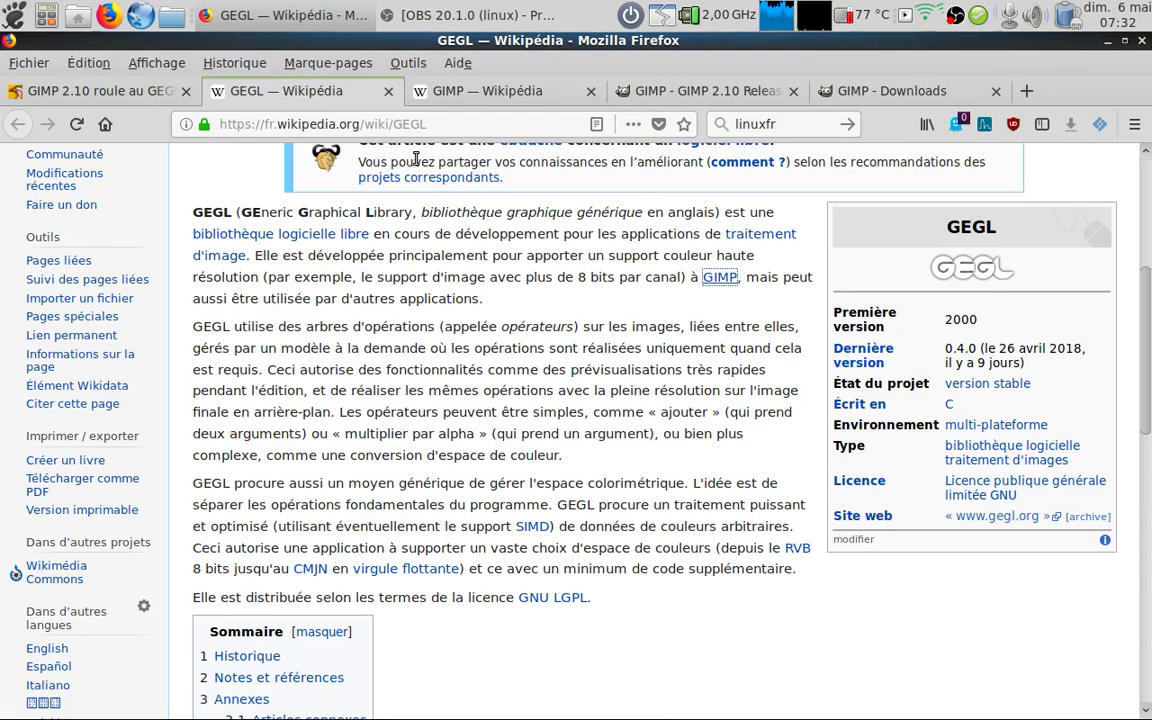
left_click(128, 84)
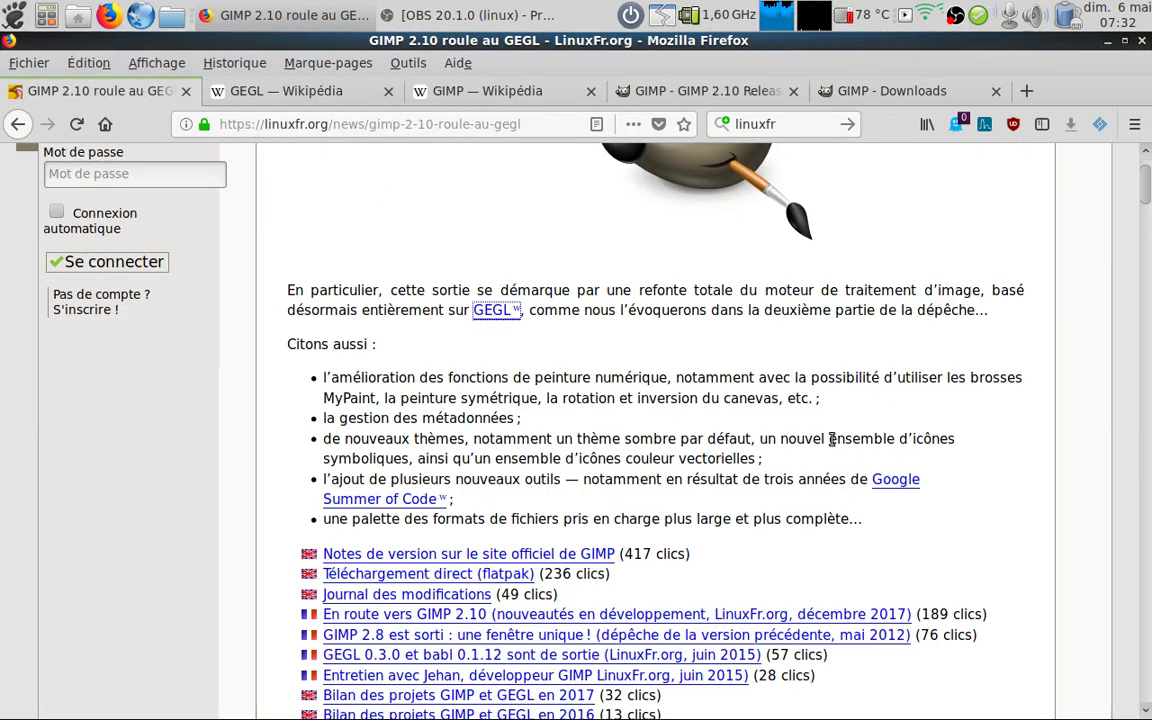
- Read the 'GIMP 2.10 roule au GEGL' article's new-tools part down to Interface graphique
scroll(831, 440, "down", 5)
scroll(831, 443, "down", 5)
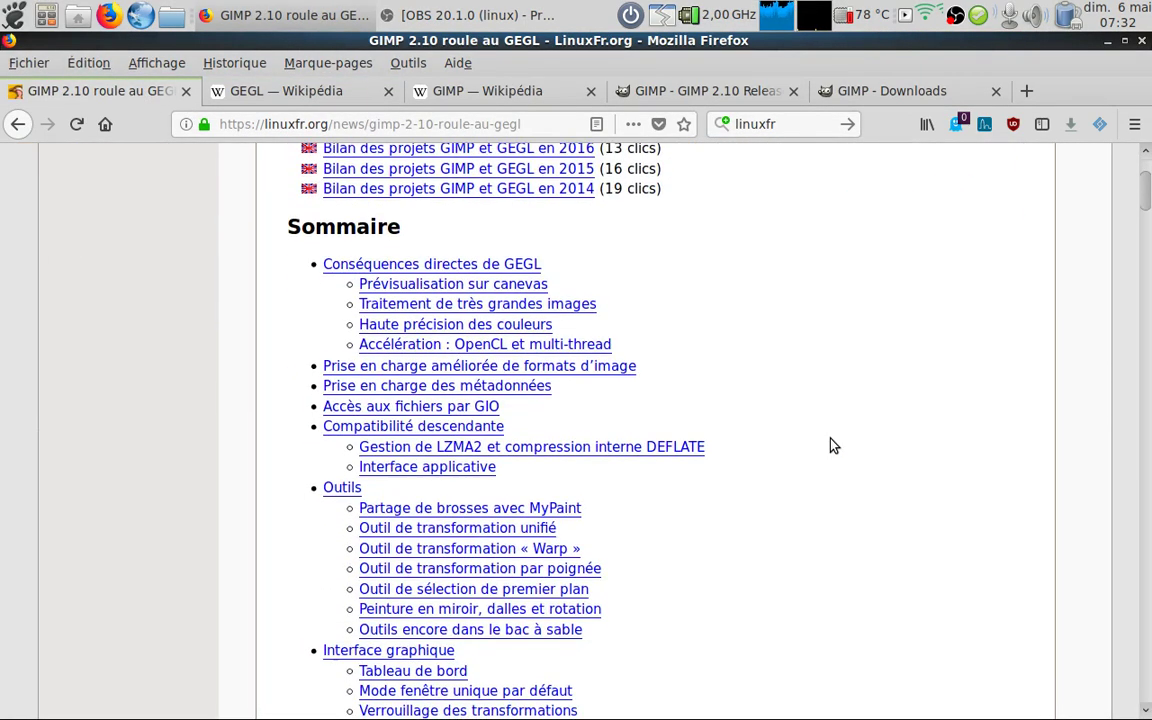
scroll(831, 445, "up", 2)
scroll(831, 445, "down", 2)
scroll(831, 445, "down", 10)
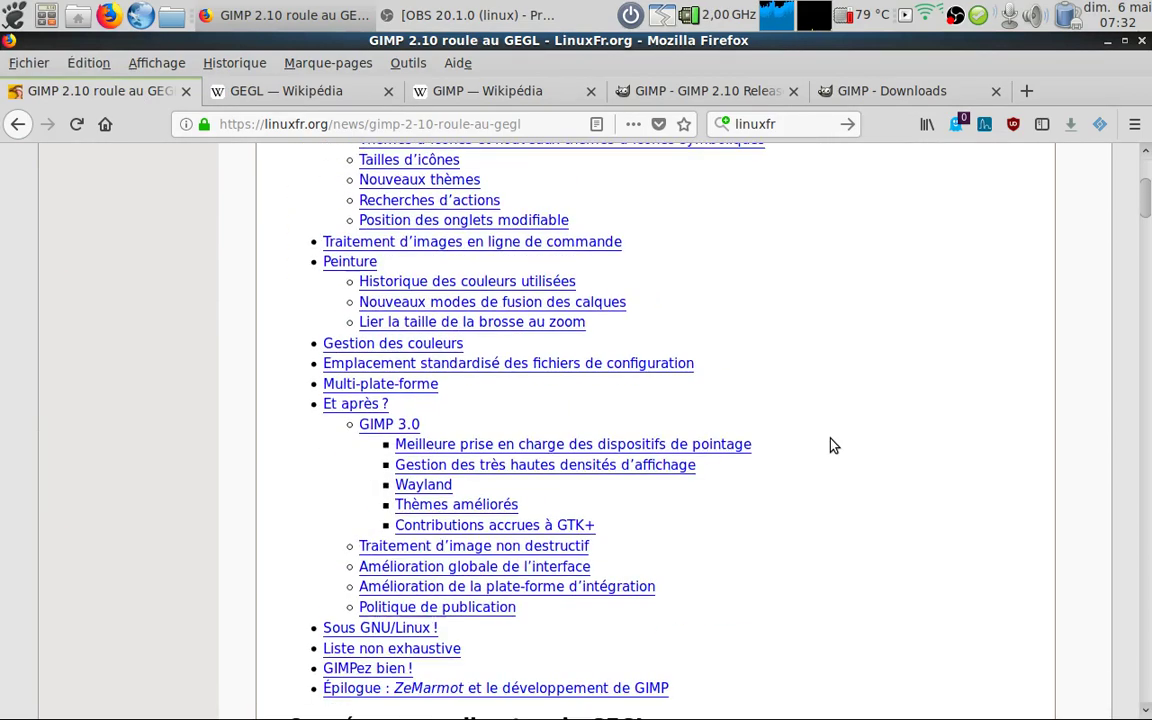
scroll(829, 438, "down", 4)
scroll(829, 438, "down", 5)
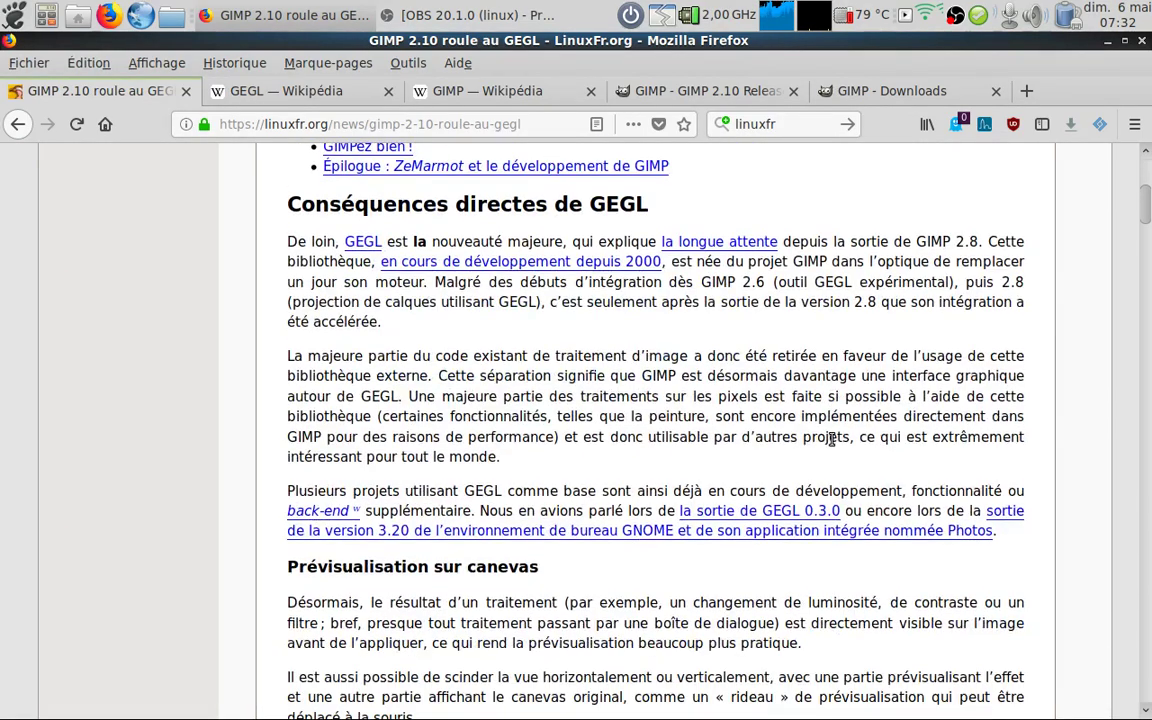
scroll(831, 440, "down", 6)
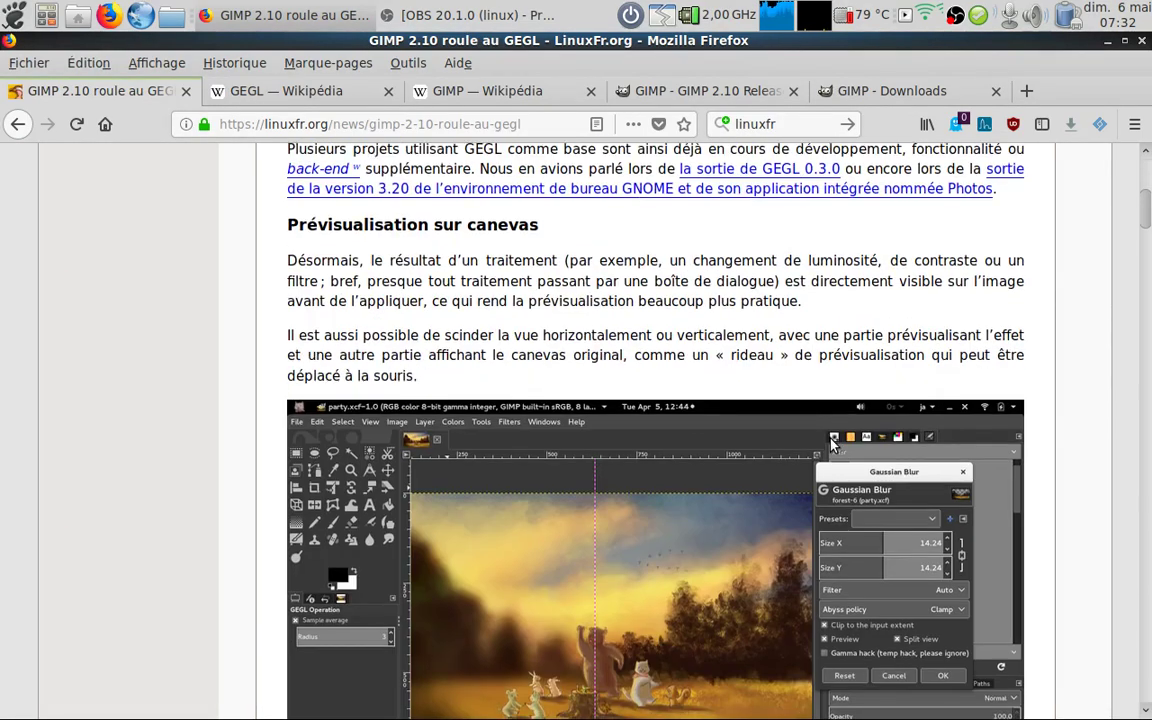
scroll(831, 445, "down", 1)
scroll(831, 445, "down", 11)
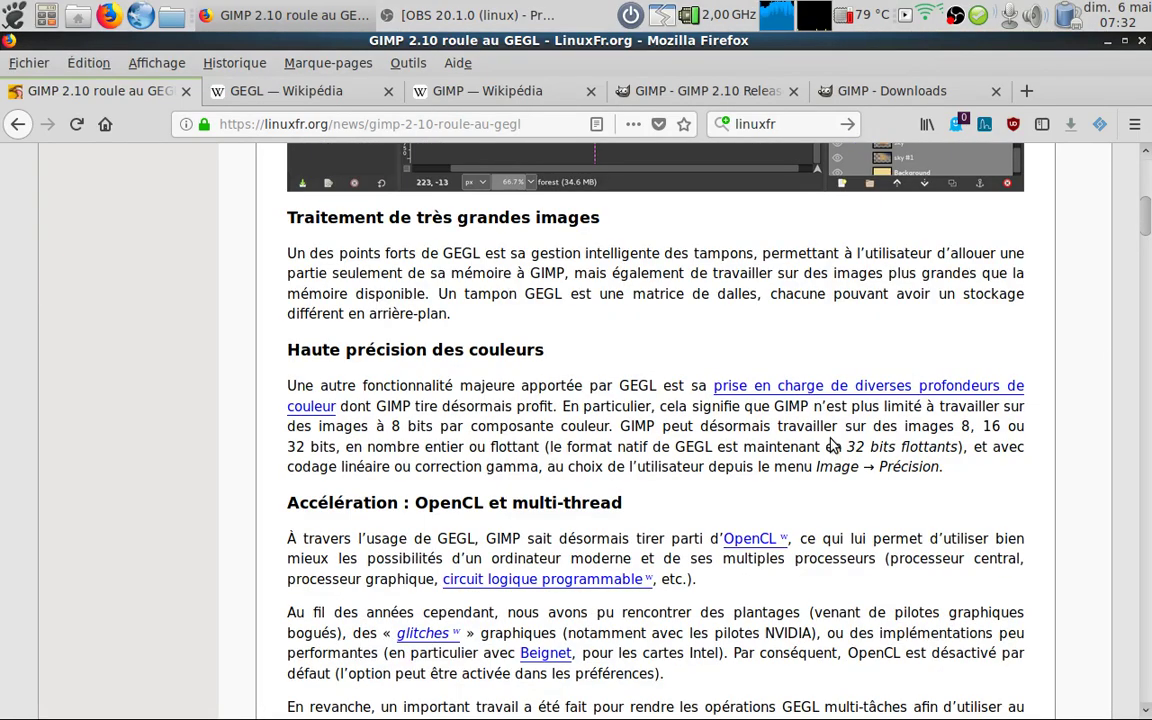
scroll(832, 445, "down", 1)
scroll(832, 445, "down", 5)
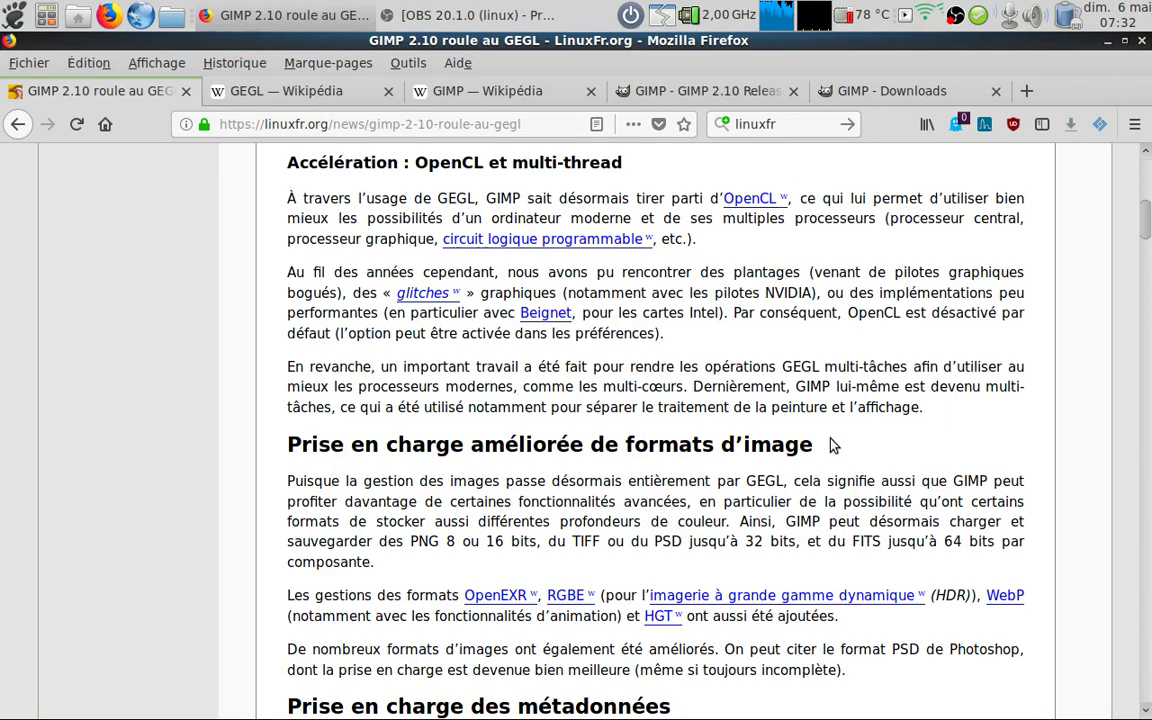
scroll(830, 445, "down", 1)
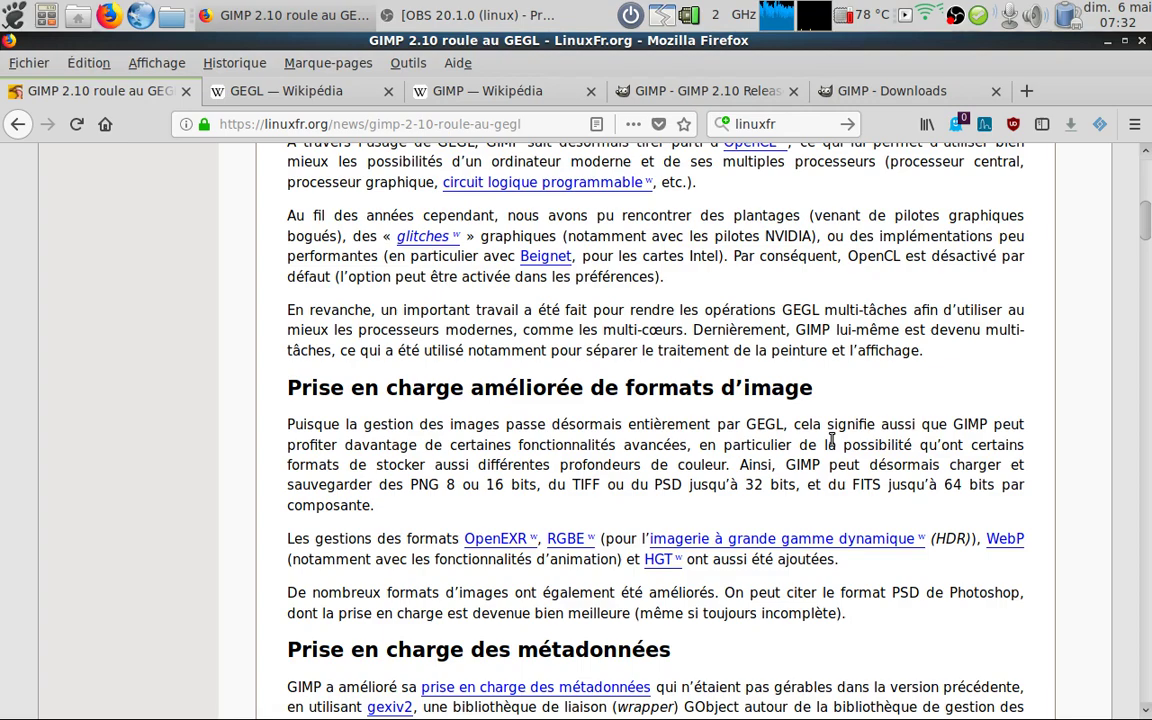
scroll(831, 440, "down", 1)
scroll(831, 440, "down", 3)
scroll(833, 445, "down", 4)
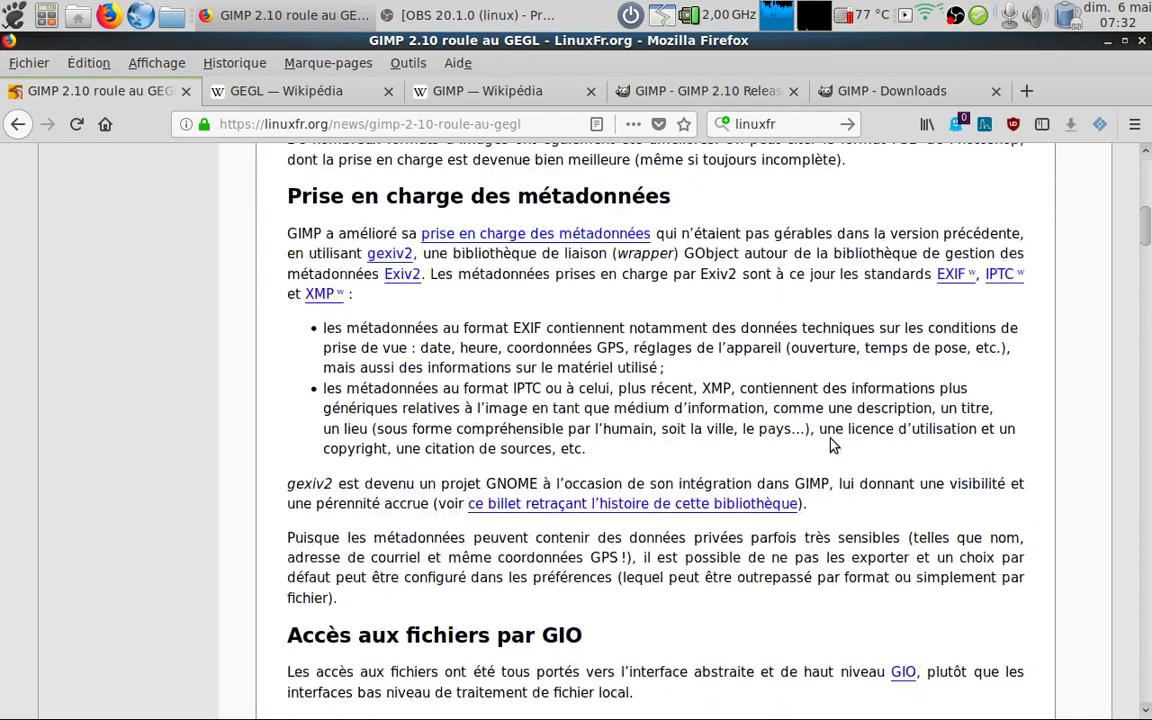
scroll(831, 445, "down", 2)
scroll(831, 445, "down", 4)
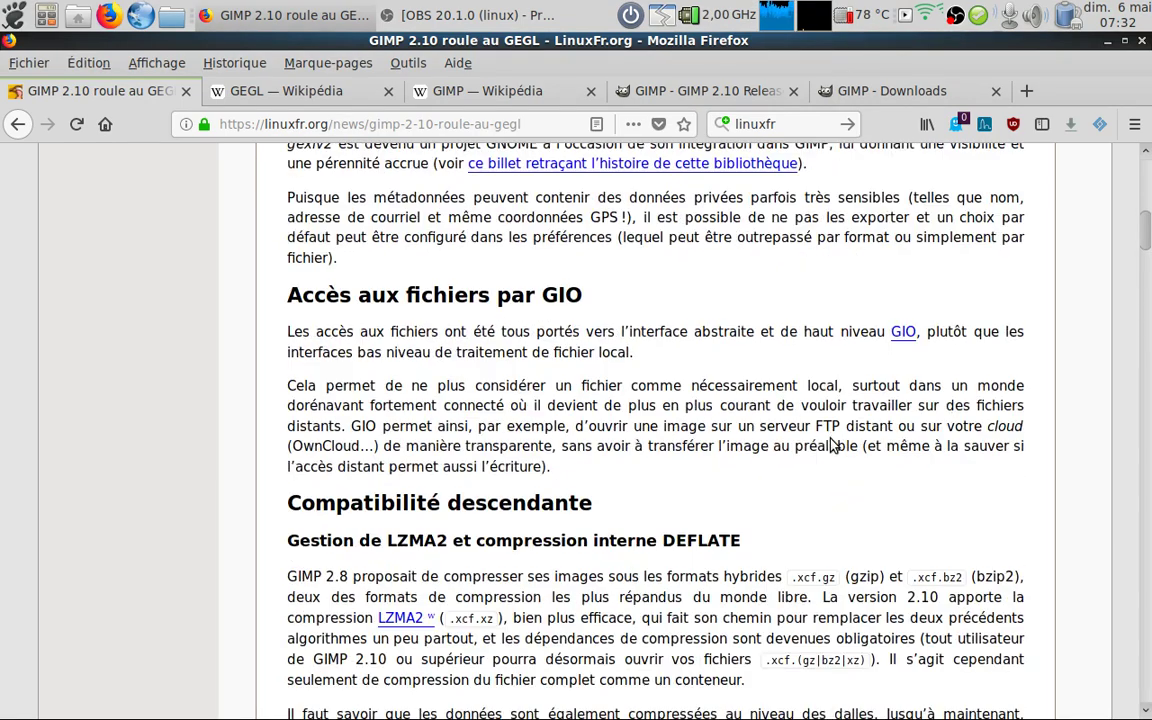
scroll(831, 445, "down", 3)
scroll(831, 445, "down", 7)
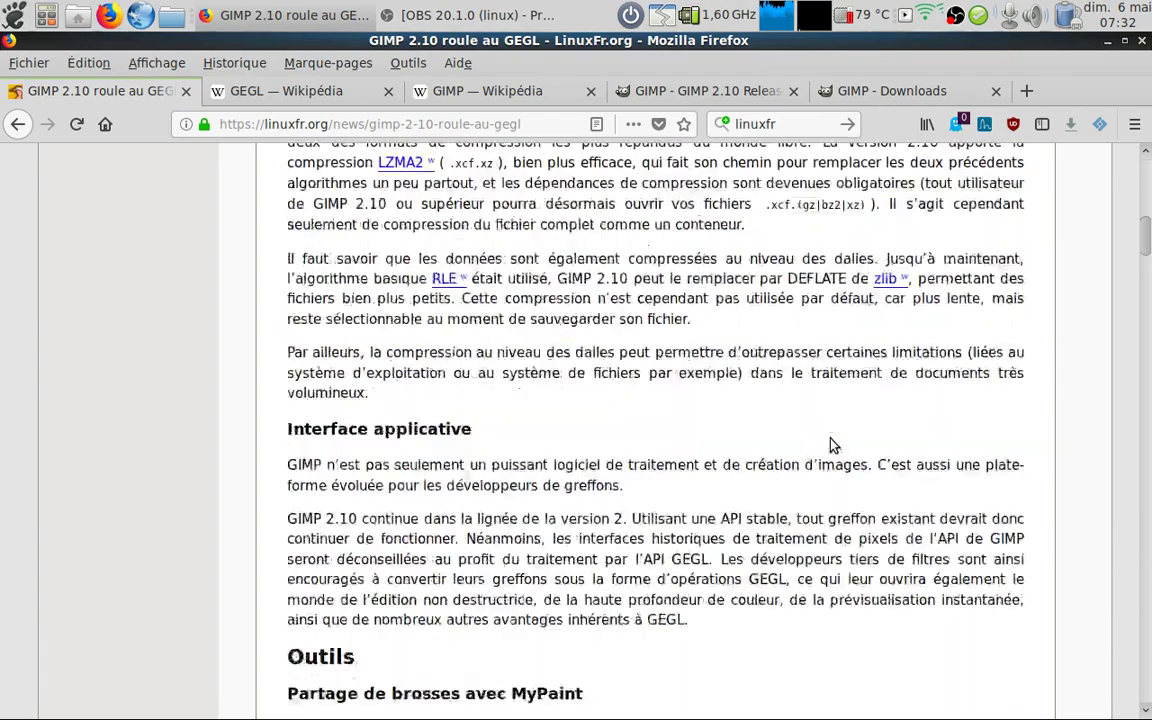
scroll(831, 445, "down", 9)
scroll(831, 445, "up", 1)
scroll(831, 445, "up", 2)
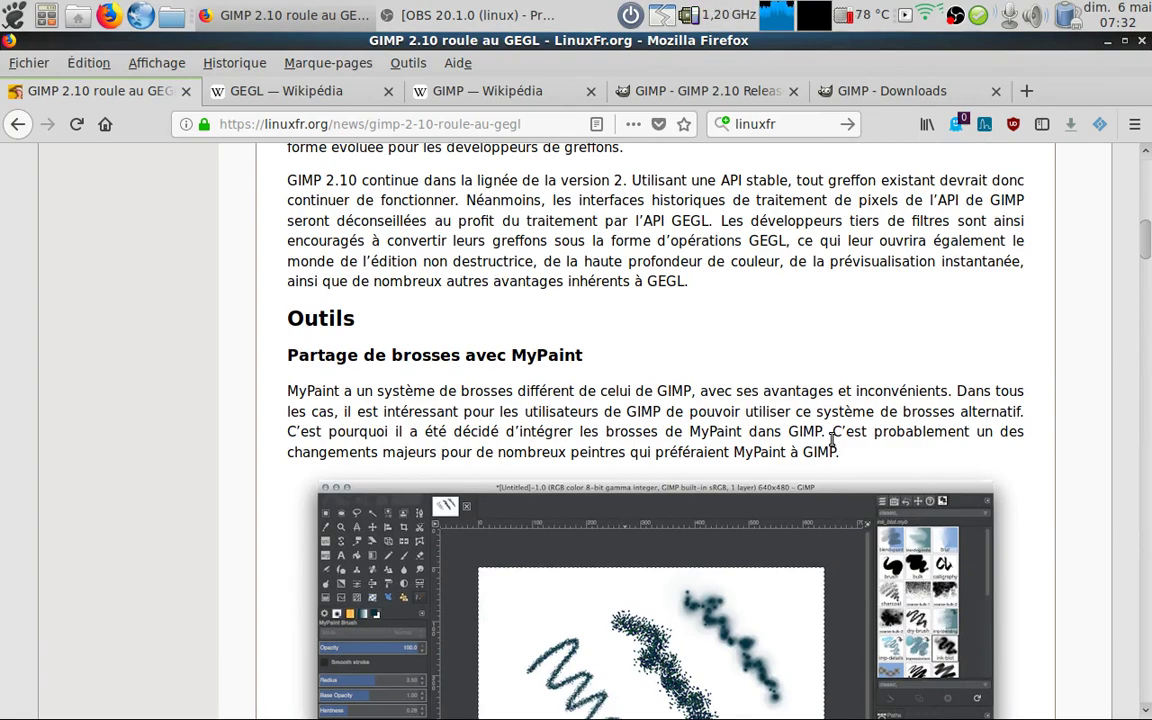
scroll(832, 440, "down", 2)
scroll(832, 440, "down", 5)
scroll(830, 445, "down", 2)
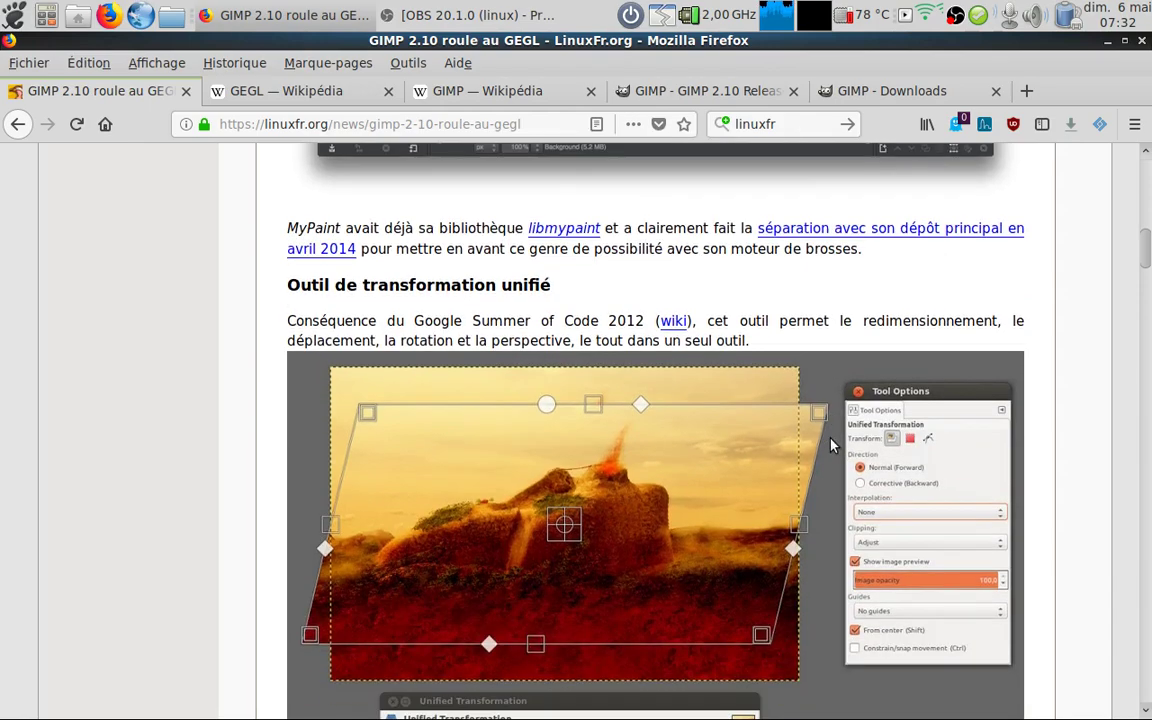
scroll(830, 445, "down", 4)
scroll(830, 445, "down", 4)
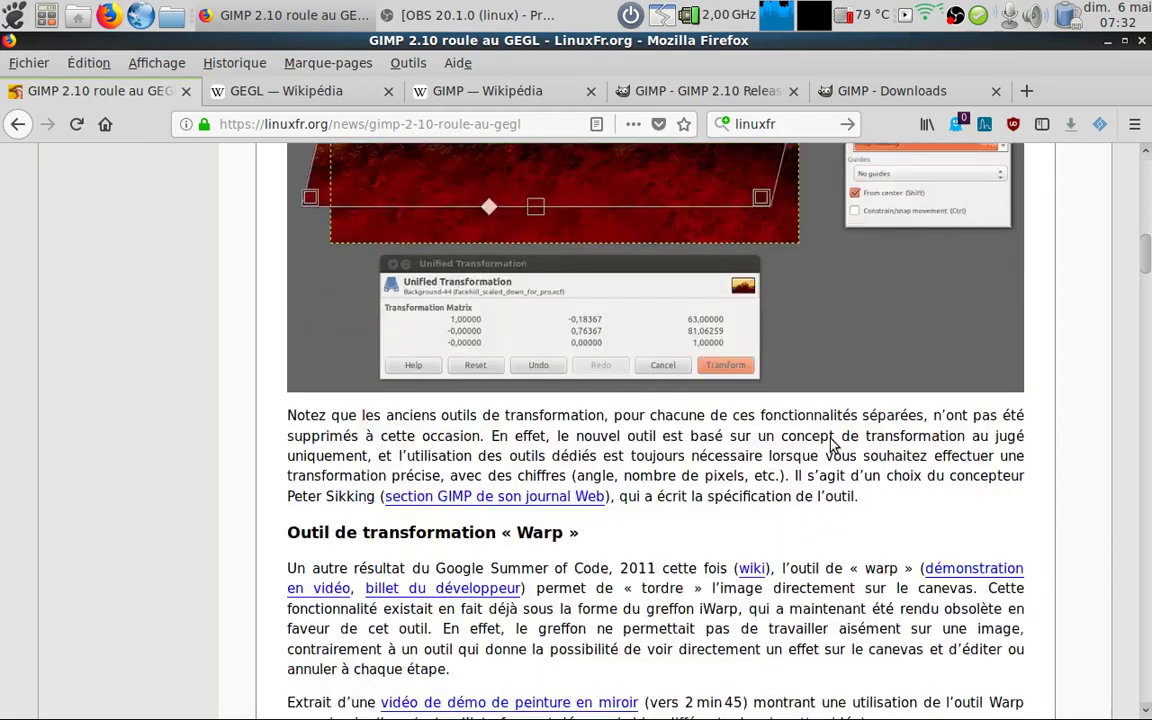
scroll(832, 440, "down", 10)
scroll(832, 440, "down", 2)
scroll(832, 440, "up", 1)
scroll(832, 438, "up", 5)
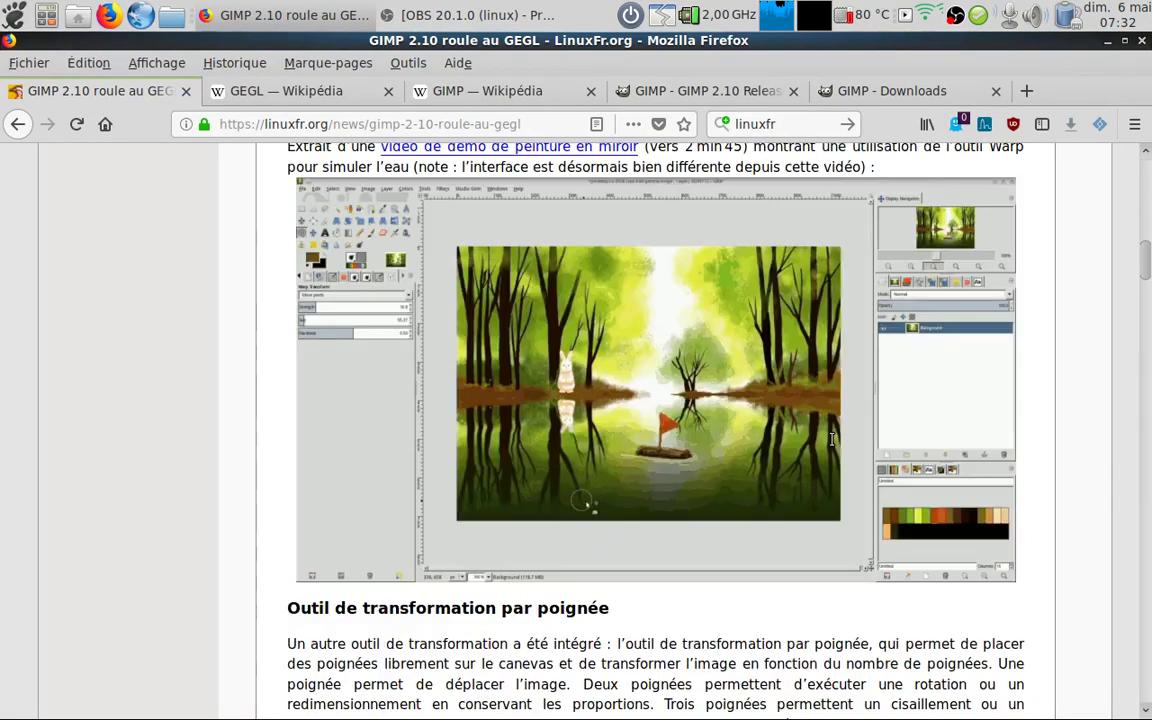
scroll(831, 438, "up", 6)
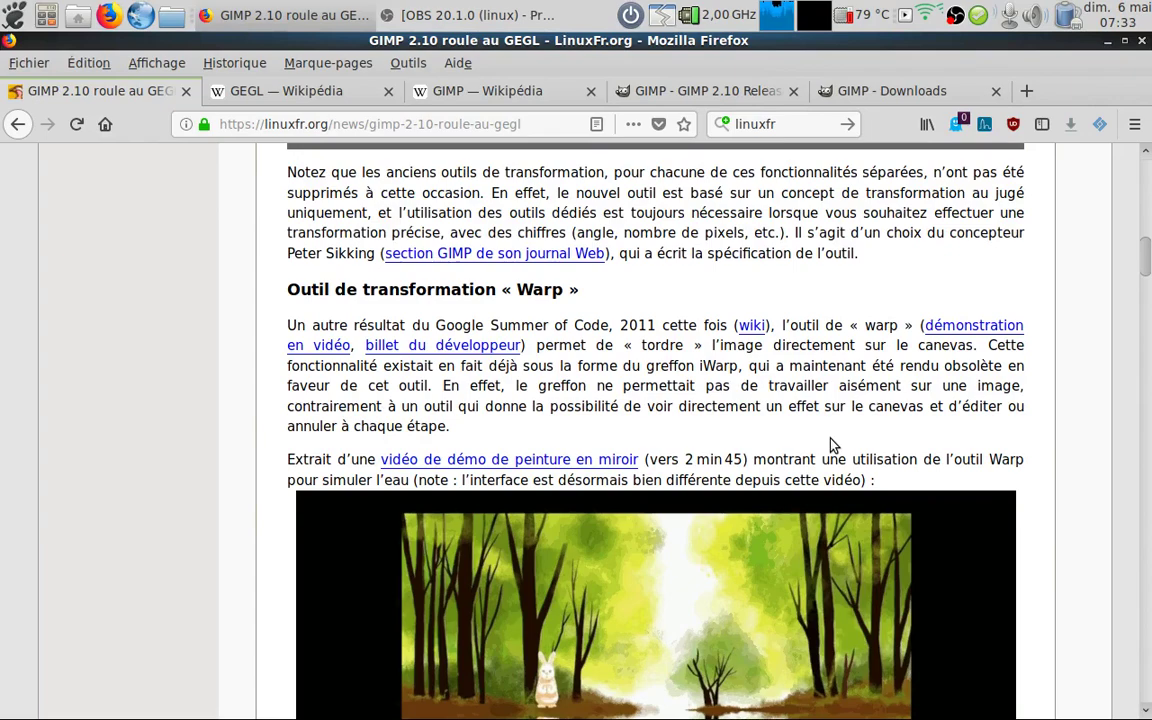
scroll(832, 444, "down", 2)
scroll(832, 444, "down", 2)
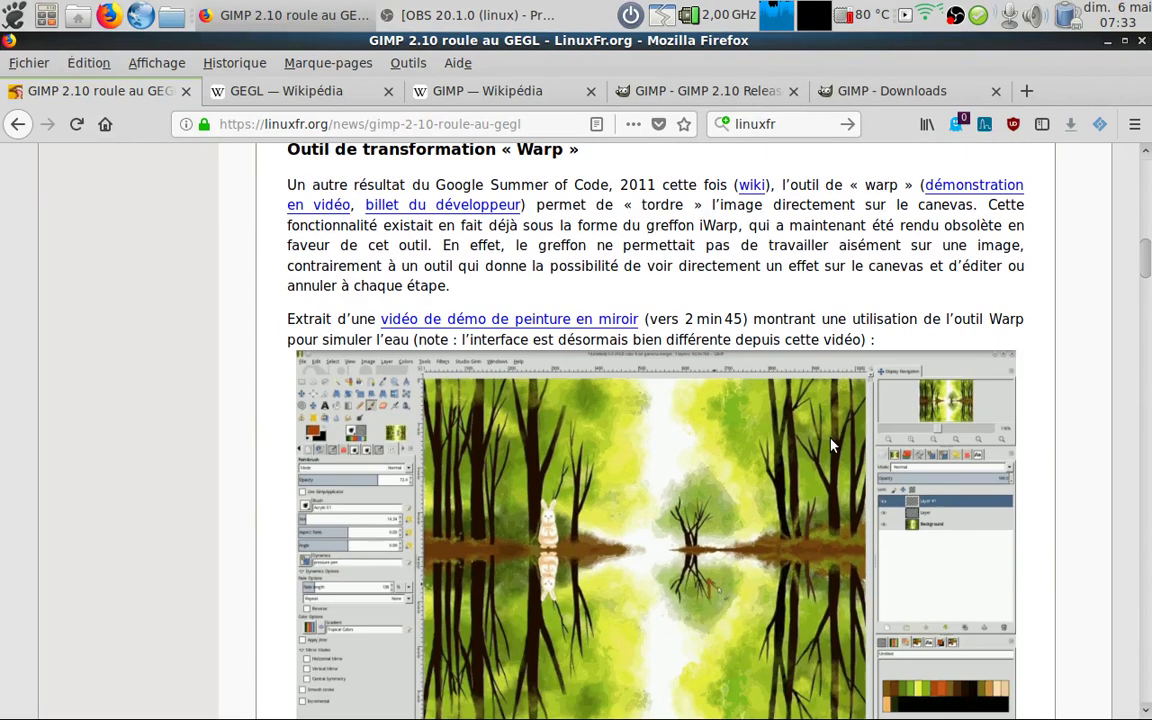
scroll(832, 444, "down", 10)
scroll(832, 444, "down", 7)
scroll(831, 444, "down", 5)
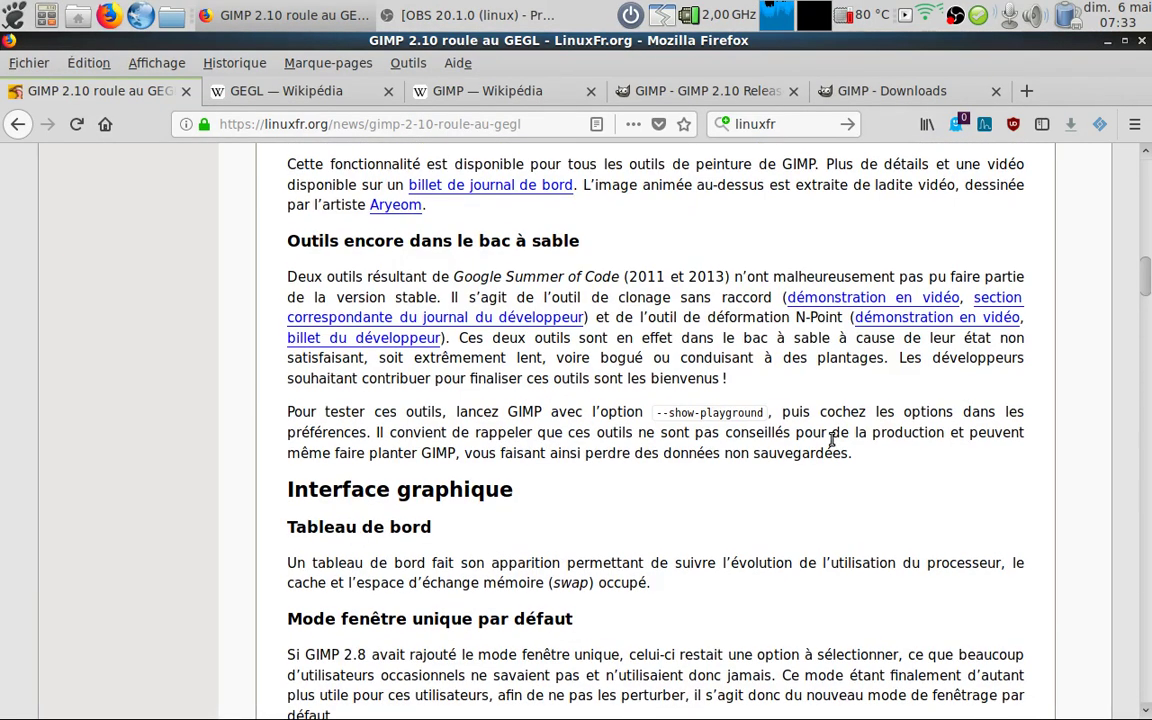
- On the GIMP Wikipédia tab, bring the Historique des versions table into view, showing 2.10.x from 27 avril 2018
left_click(470, 96)
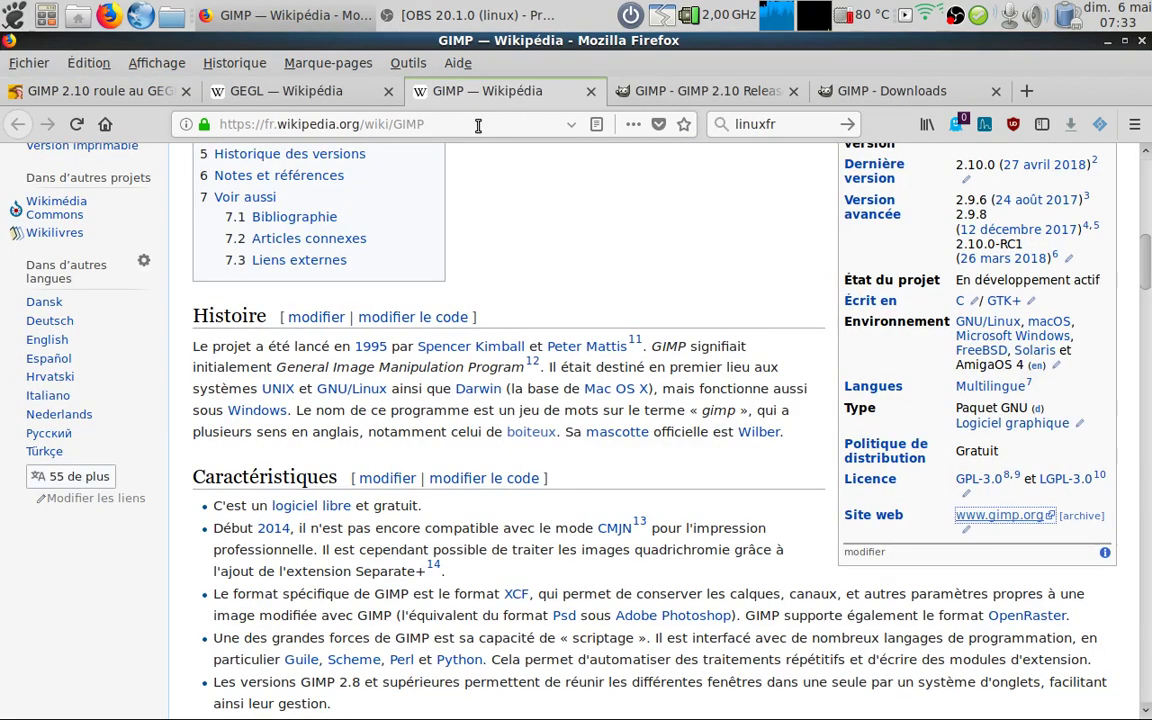
key("Page_Down")
key("Page_Down")
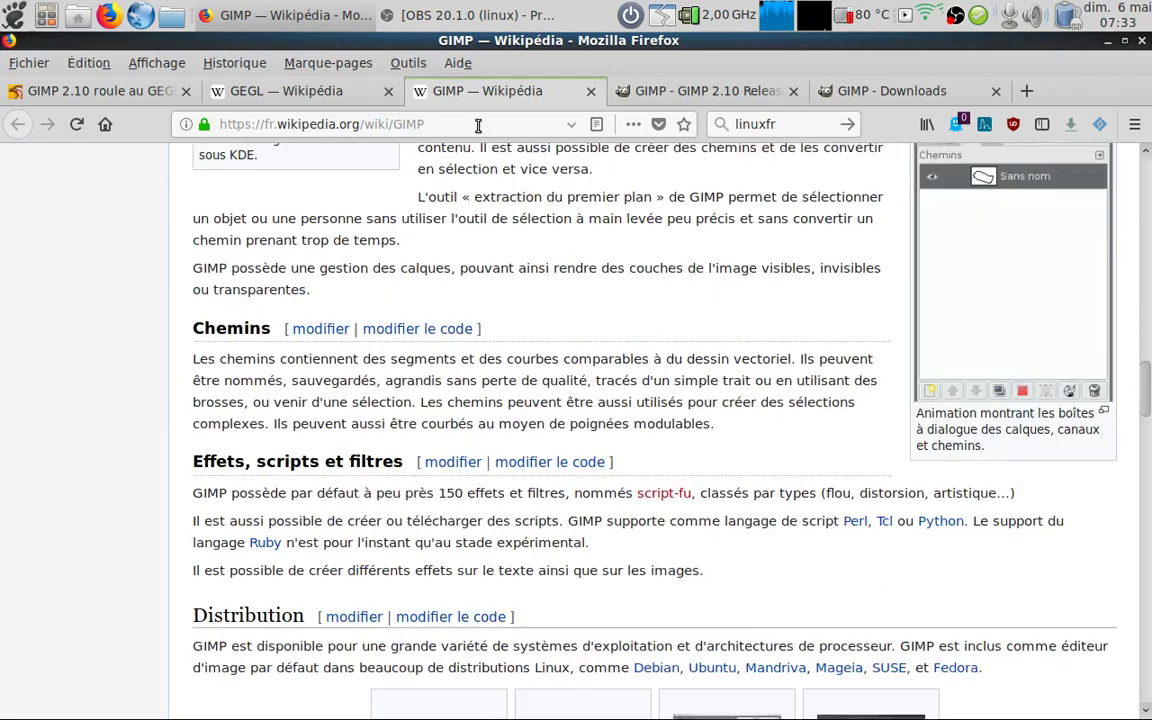
key("Page_Down")
key("Down")
key("Down")
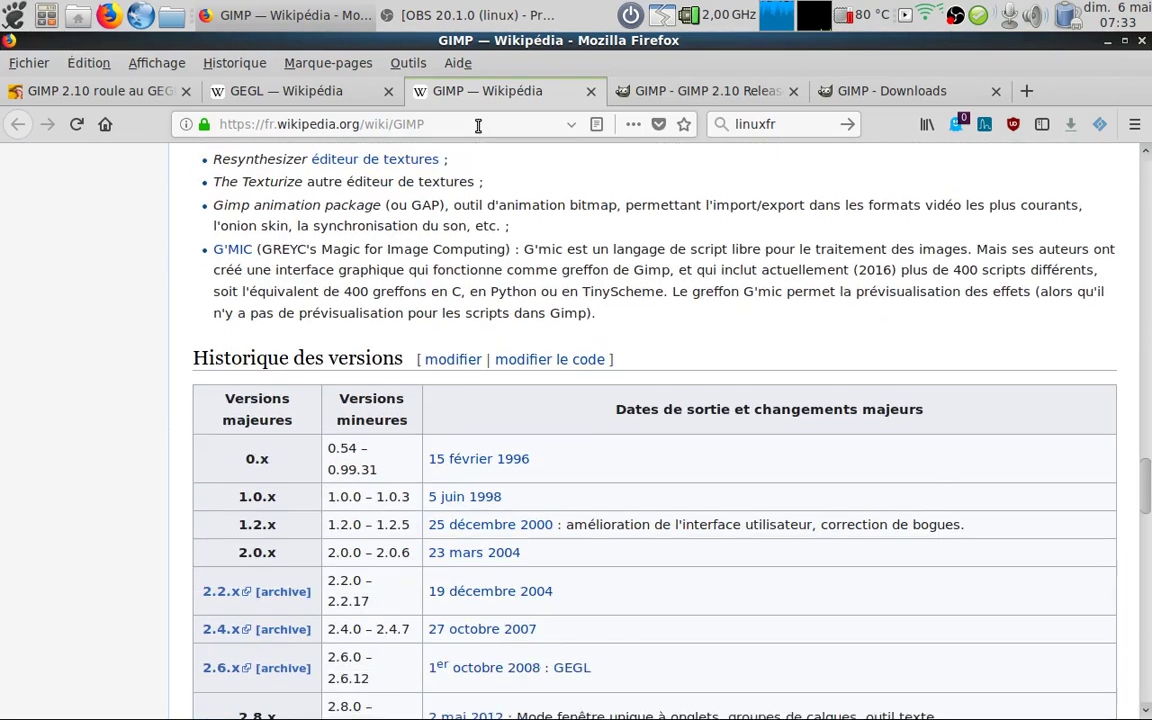
key("Down")
key("Down")
key("Down")
key("Down")
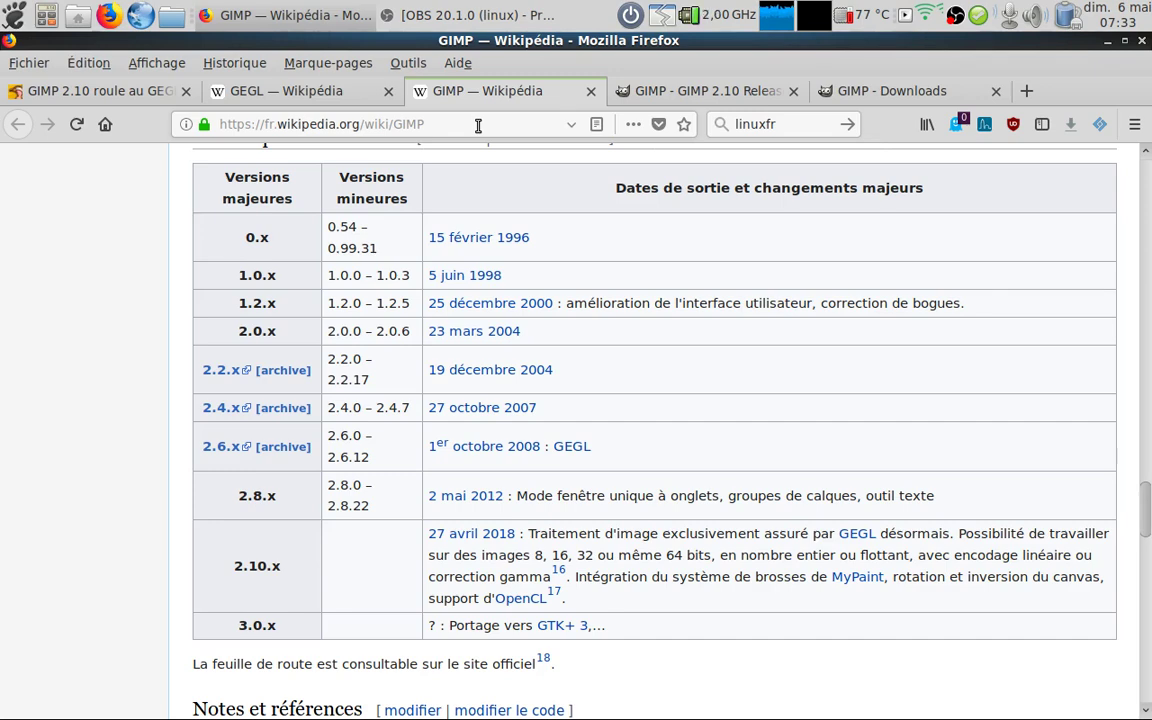
key("Up")
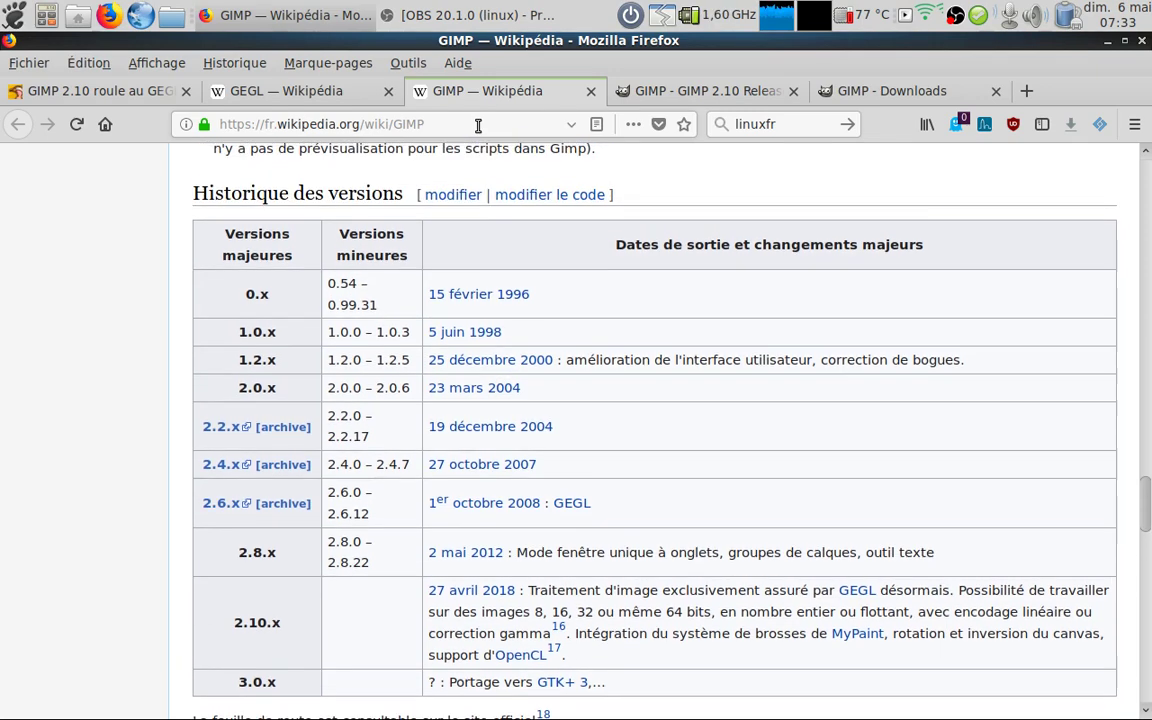
key("Up")
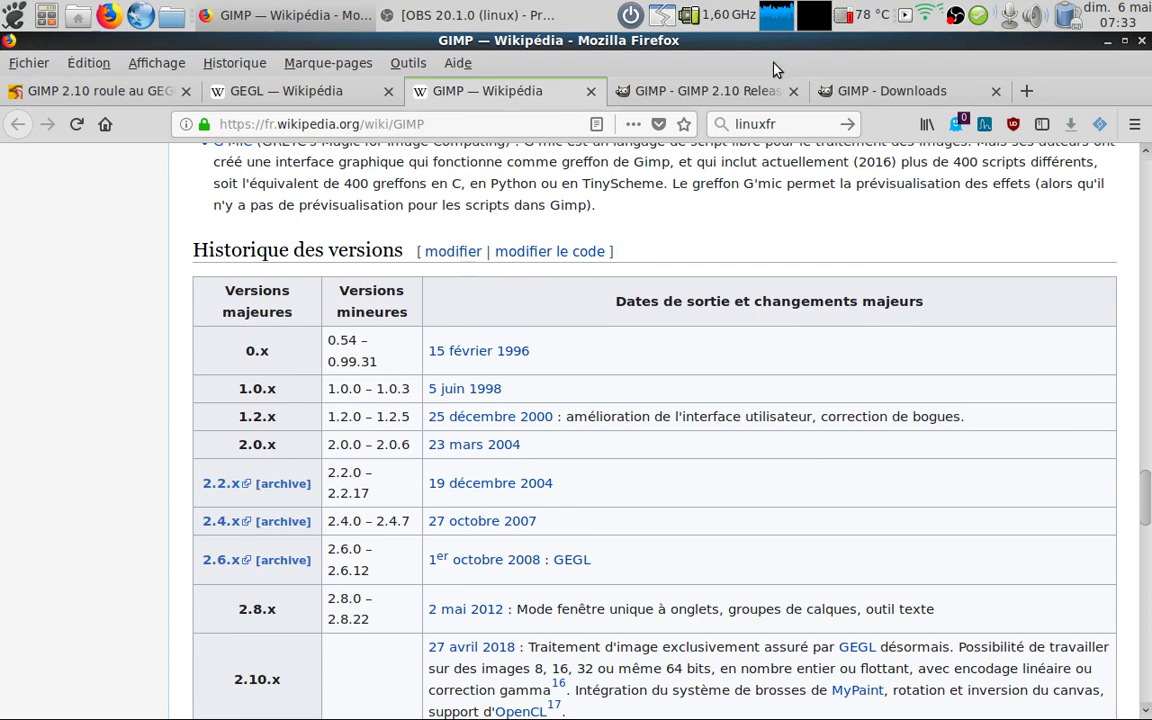
- Read the GIMP 2.10 Release Notes tab down to the Unified and Warp Transform tool entries
left_click(737, 92)
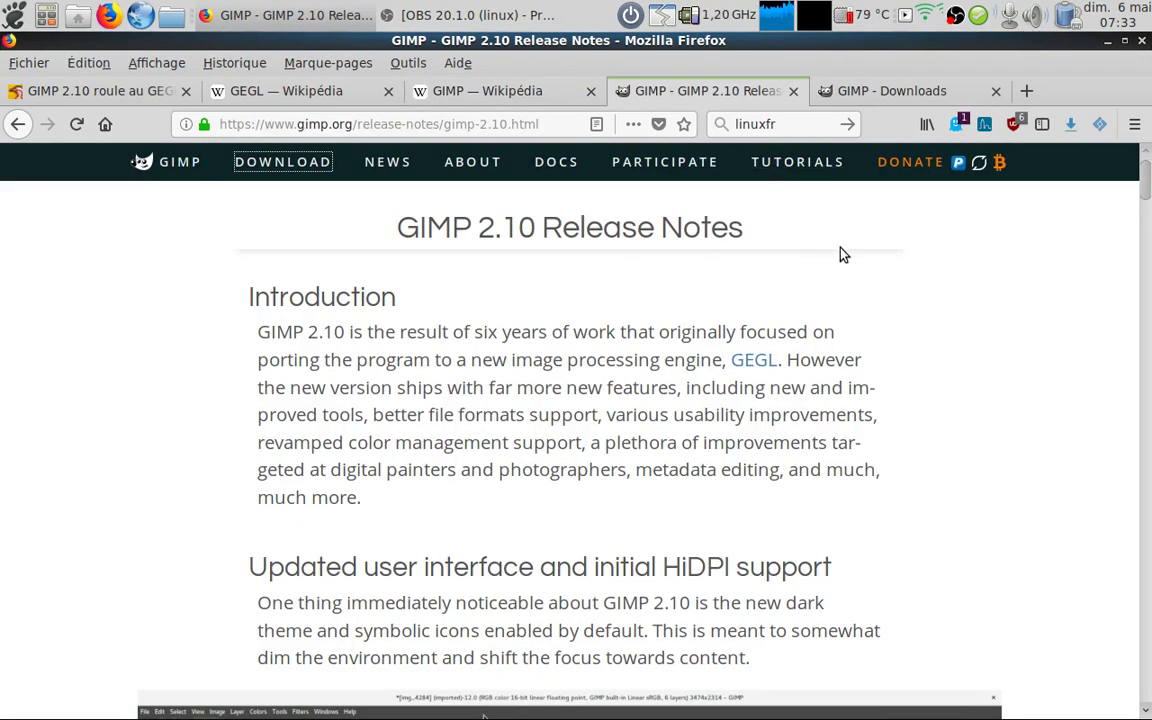
scroll(842, 254, "down", 1)
scroll(842, 254, "down", 4)
scroll(842, 254, "down", 8)
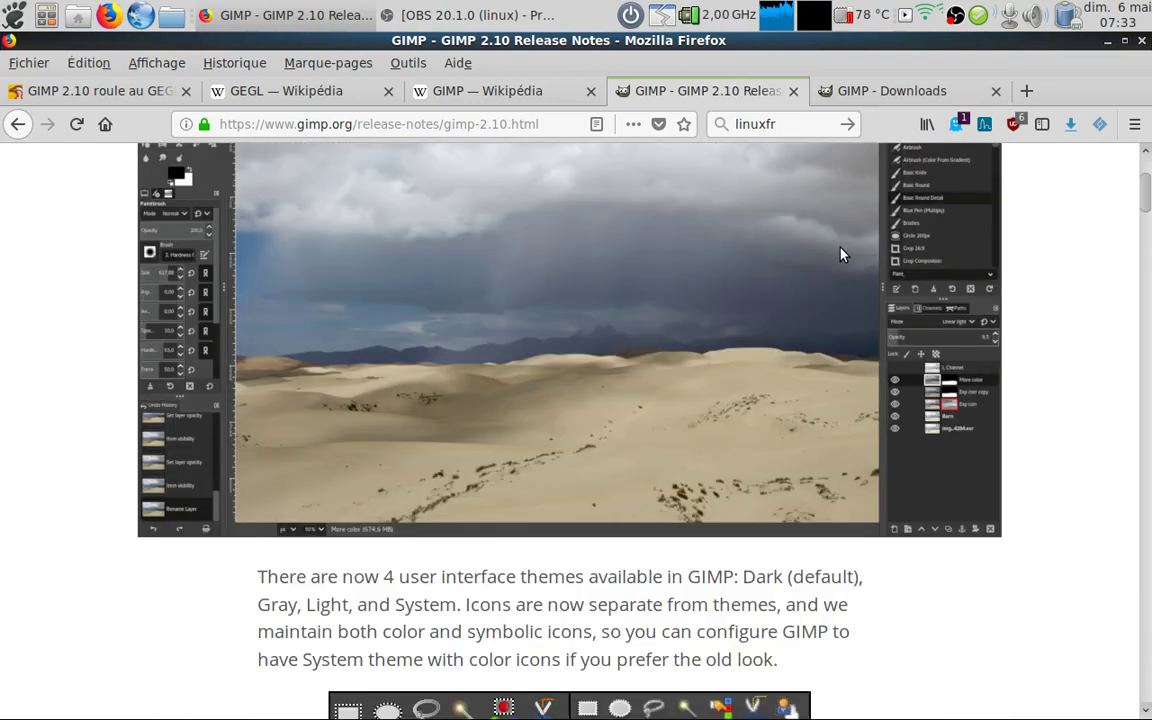
scroll(842, 254, "up", 2)
scroll(842, 254, "up", 4)
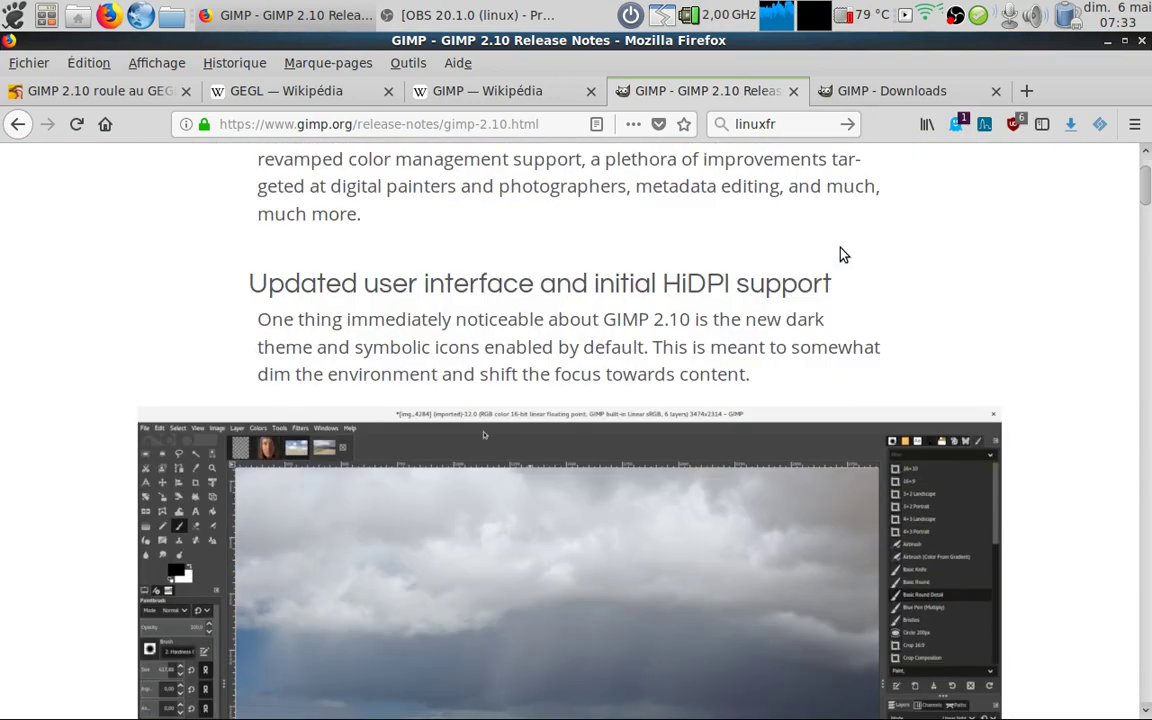
scroll(840, 254, "down", 2)
scroll(840, 254, "down", 2)
scroll(840, 254, "down", 6)
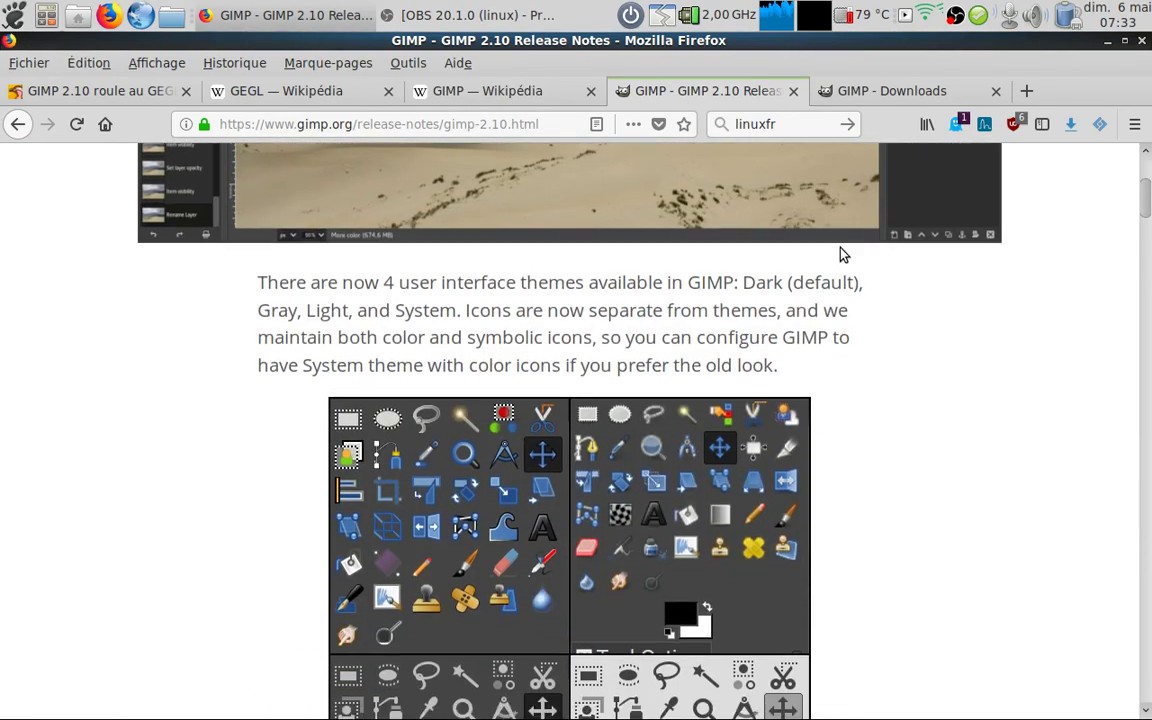
scroll(840, 254, "down", 5)
scroll(840, 254, "down", 5)
scroll(840, 254, "down", 5)
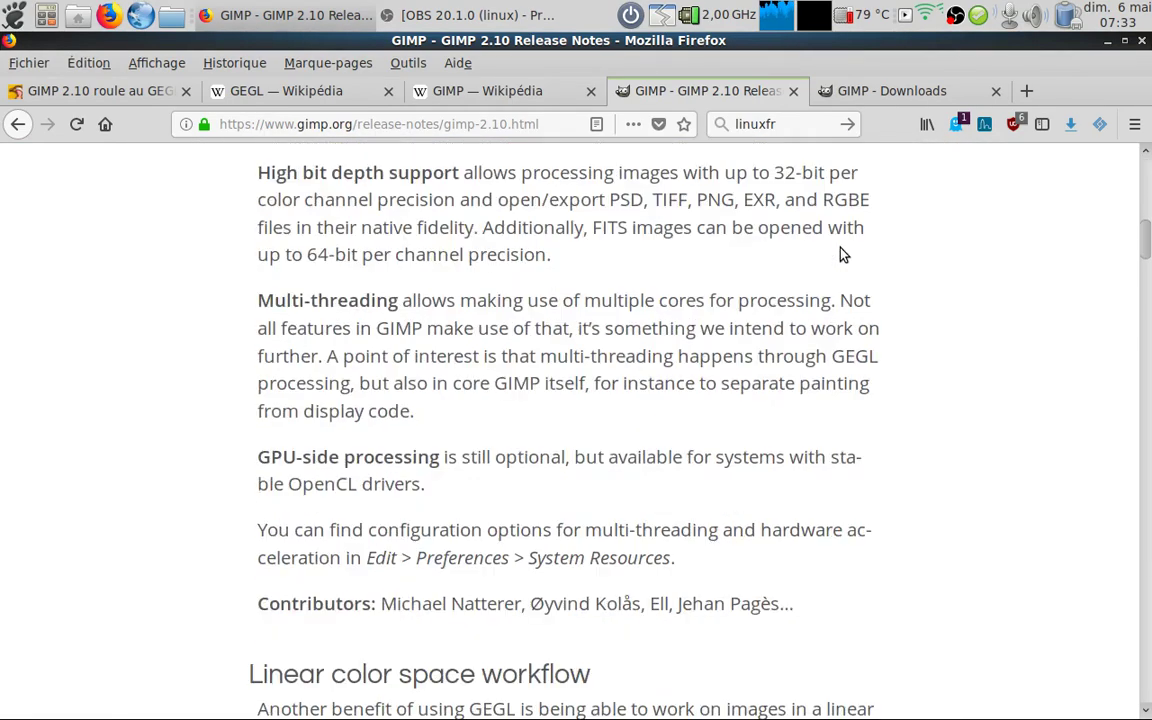
scroll(840, 254, "down", 3)
scroll(840, 254, "down", 5)
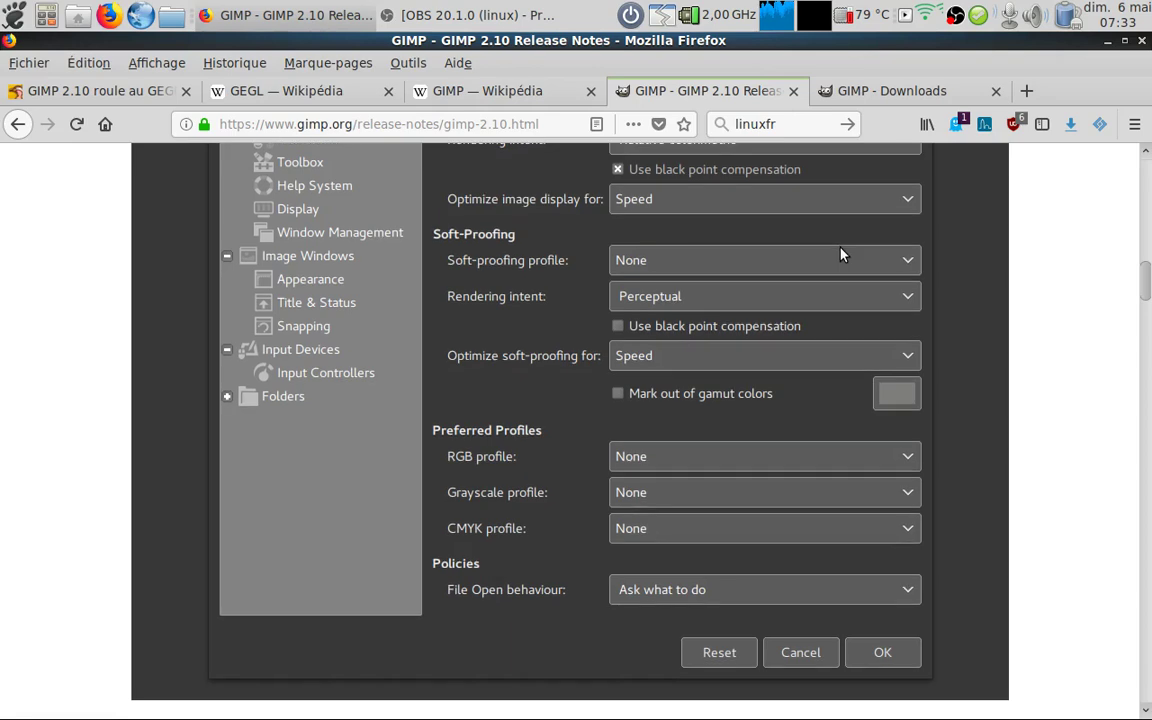
scroll(840, 254, "down", 5)
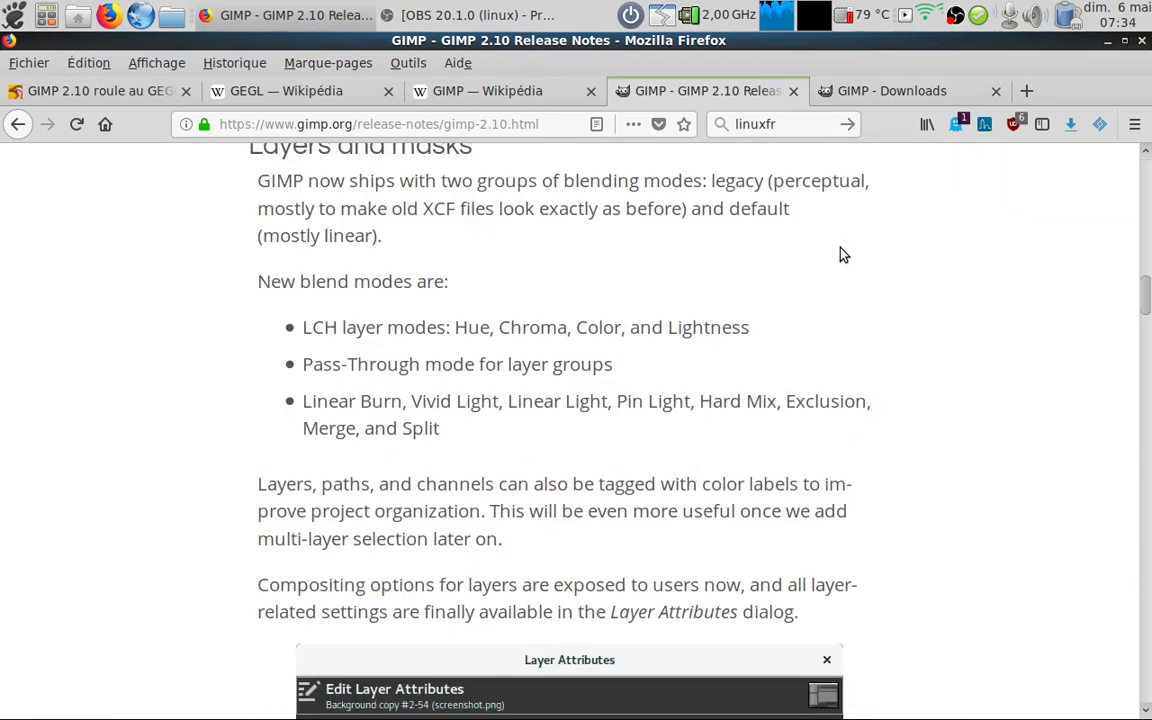
scroll(840, 254, "down", 2)
scroll(840, 254, "down", 5)
scroll(840, 254, "down", 5)
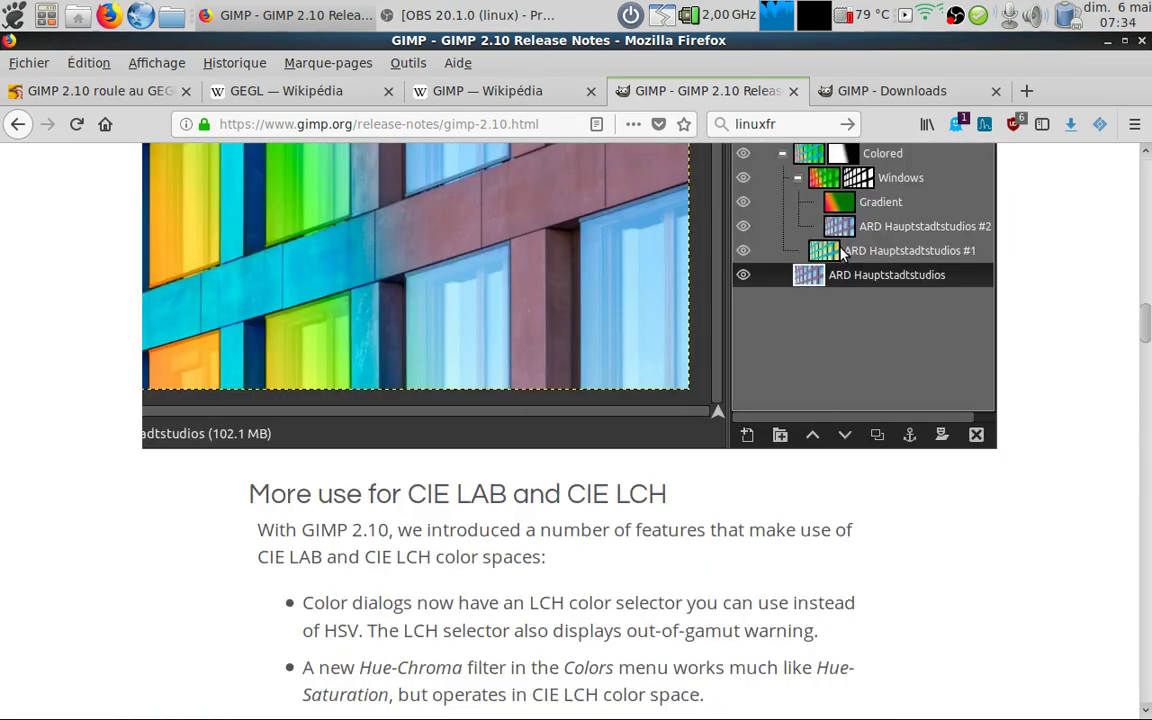
scroll(840, 254, "down", 5)
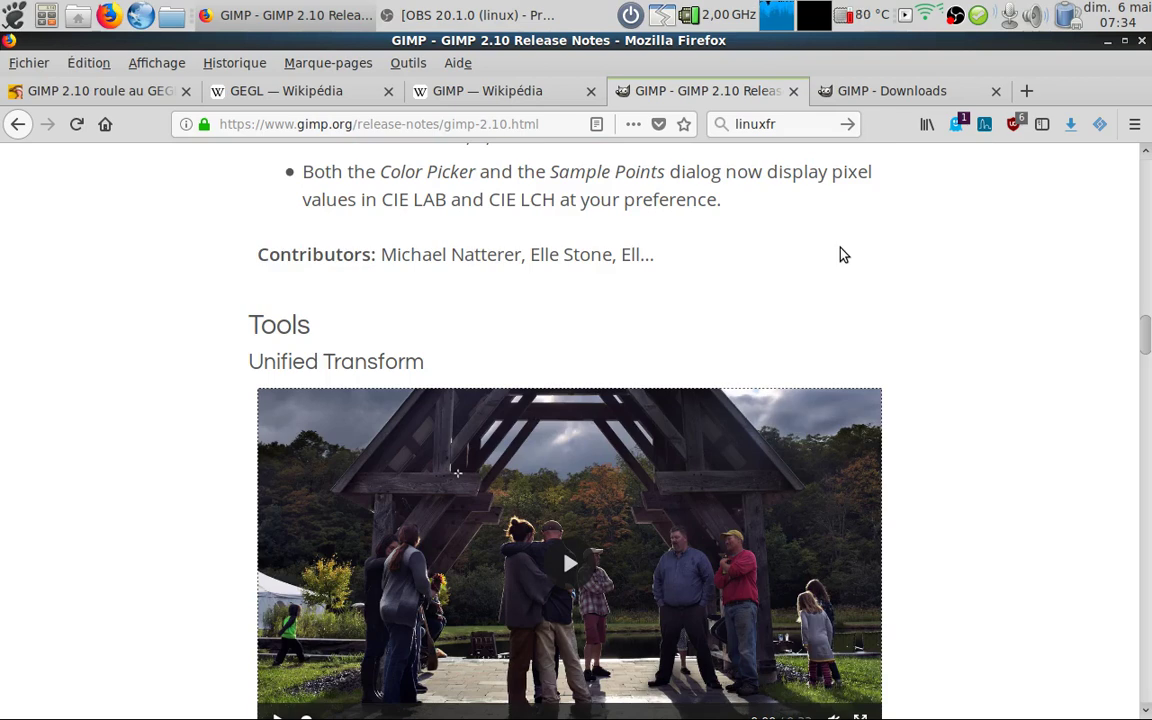
scroll(840, 254, "down", 1)
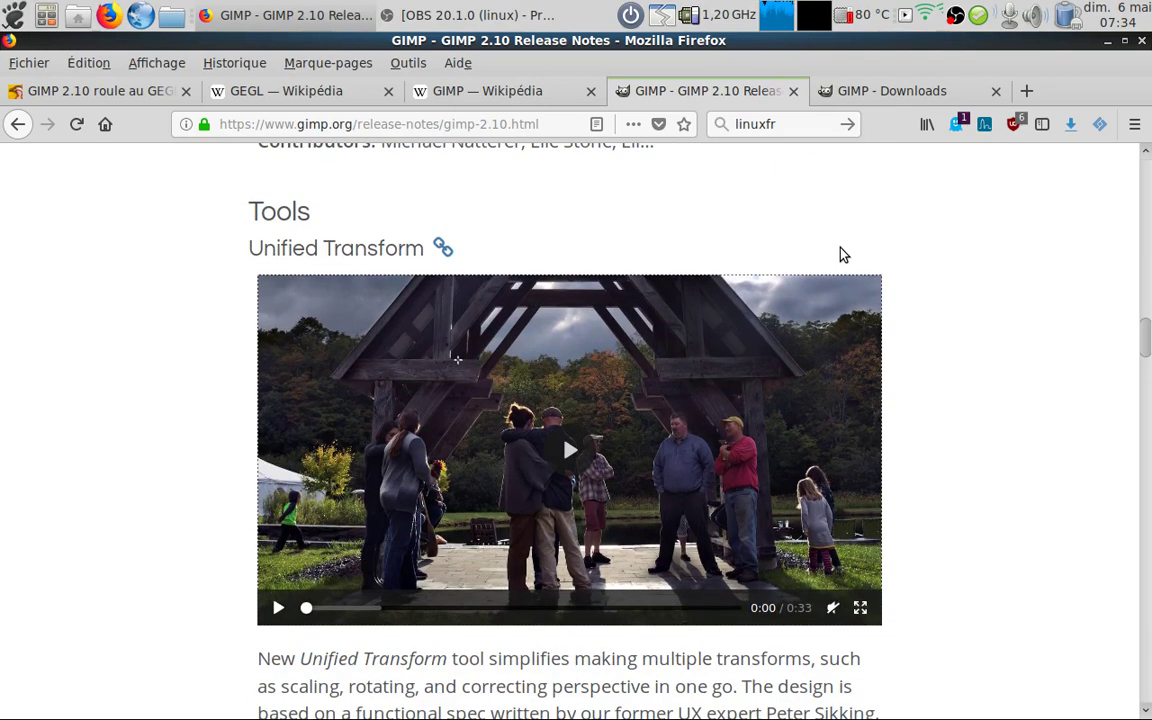
scroll(840, 254, "down", 1)
scroll(840, 254, "down", 5)
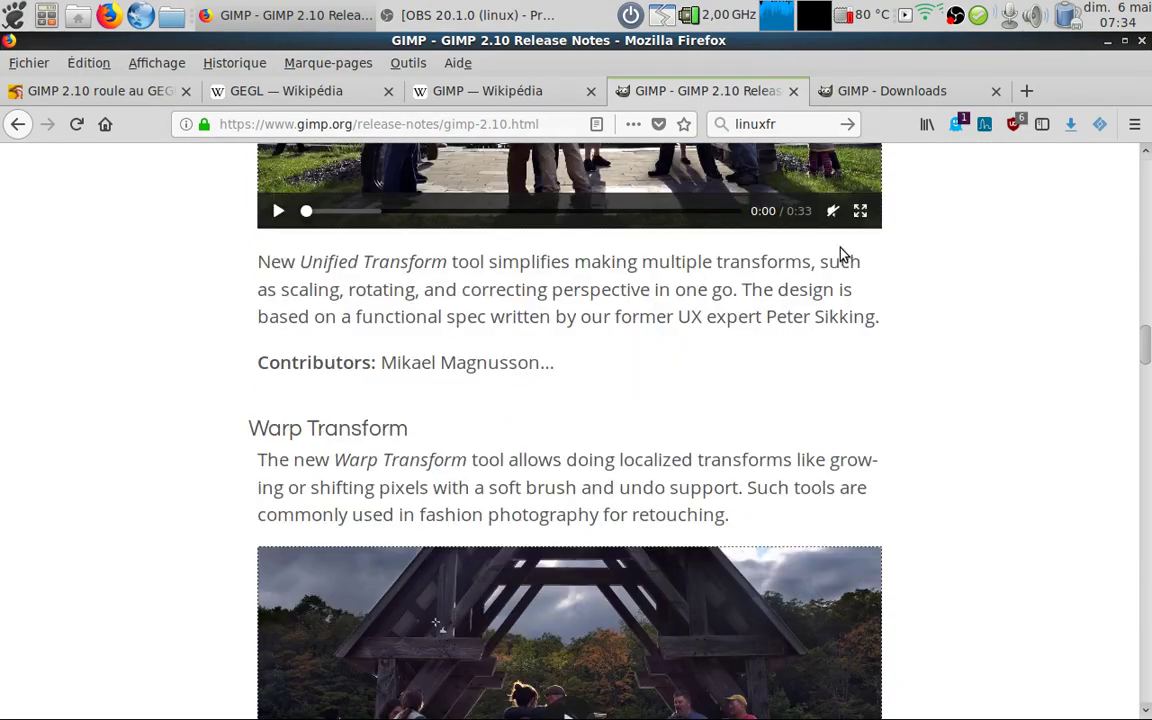
scroll(840, 254, "down", 3)
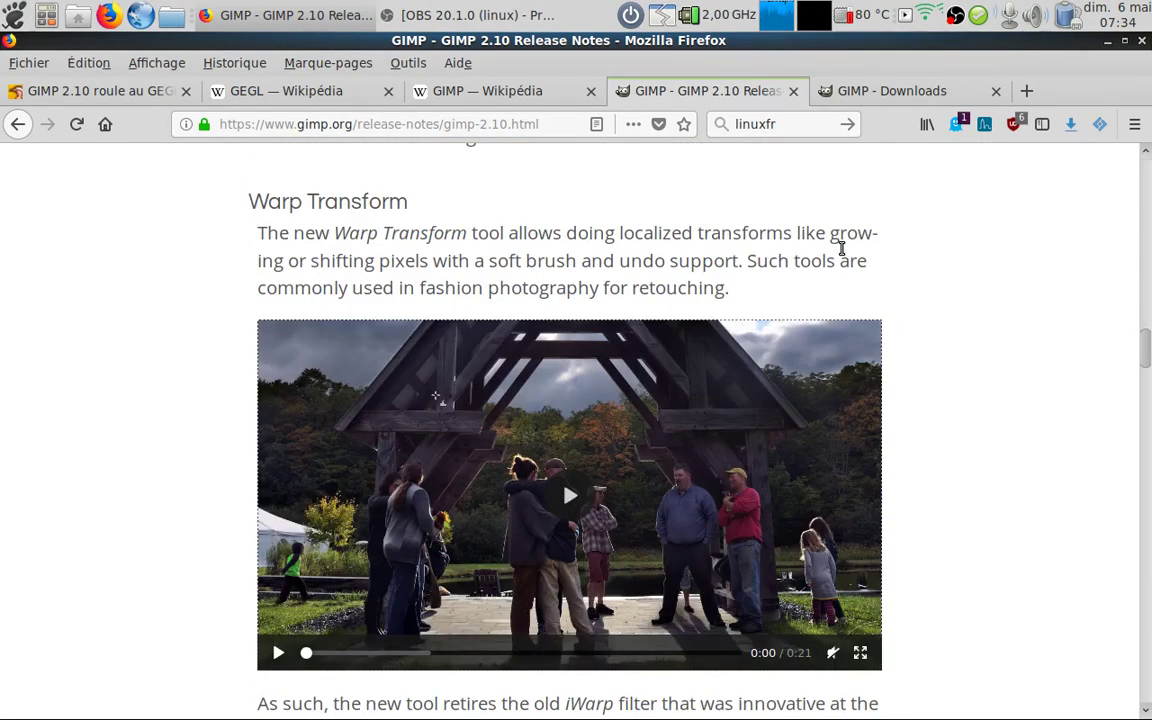
- On the GIMP Downloads tab, reach stable 2.10.0 and the flatpak install command for Unix-like systems
left_click(938, 91)
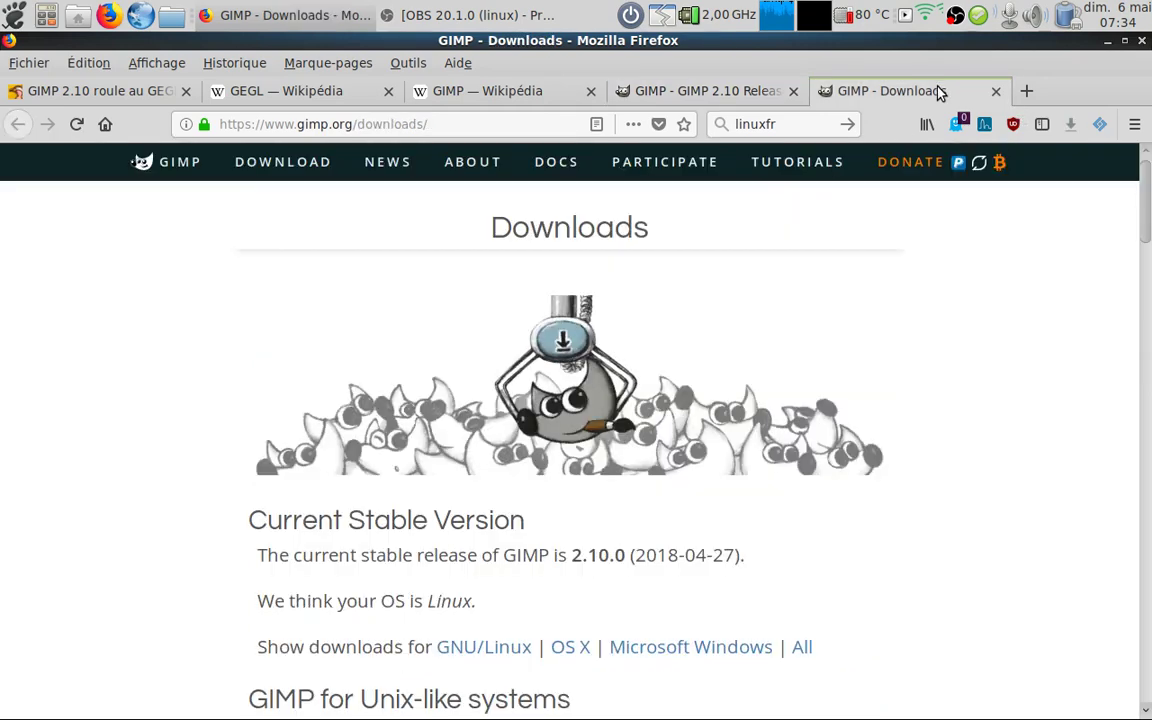
scroll(510, 298, "down", 1)
scroll(510, 298, "down", 1)
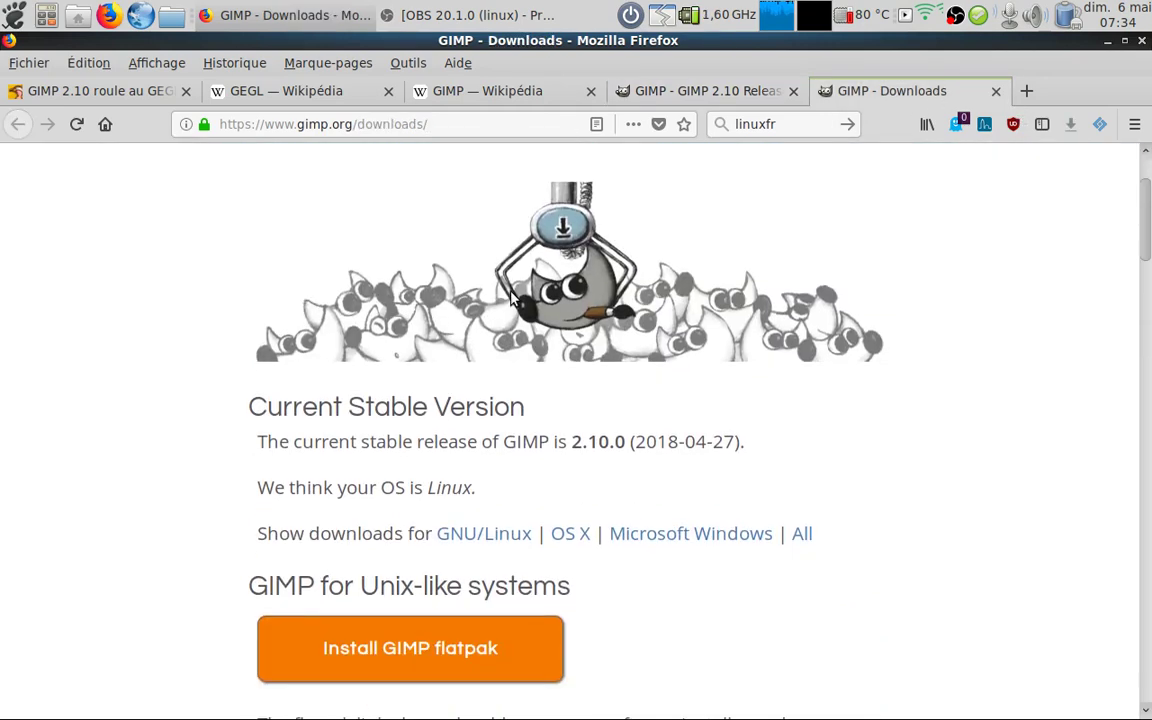
scroll(510, 298, "down", 1)
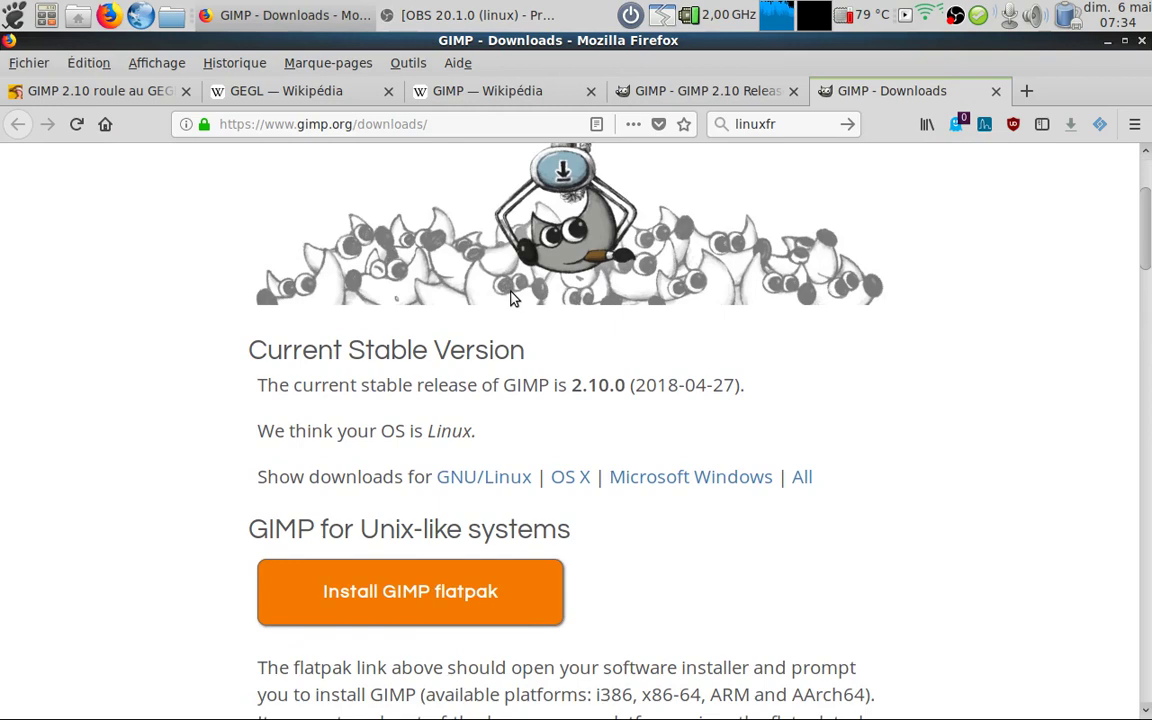
scroll(510, 298, "down", 1)
scroll(512, 293, "down", 2)
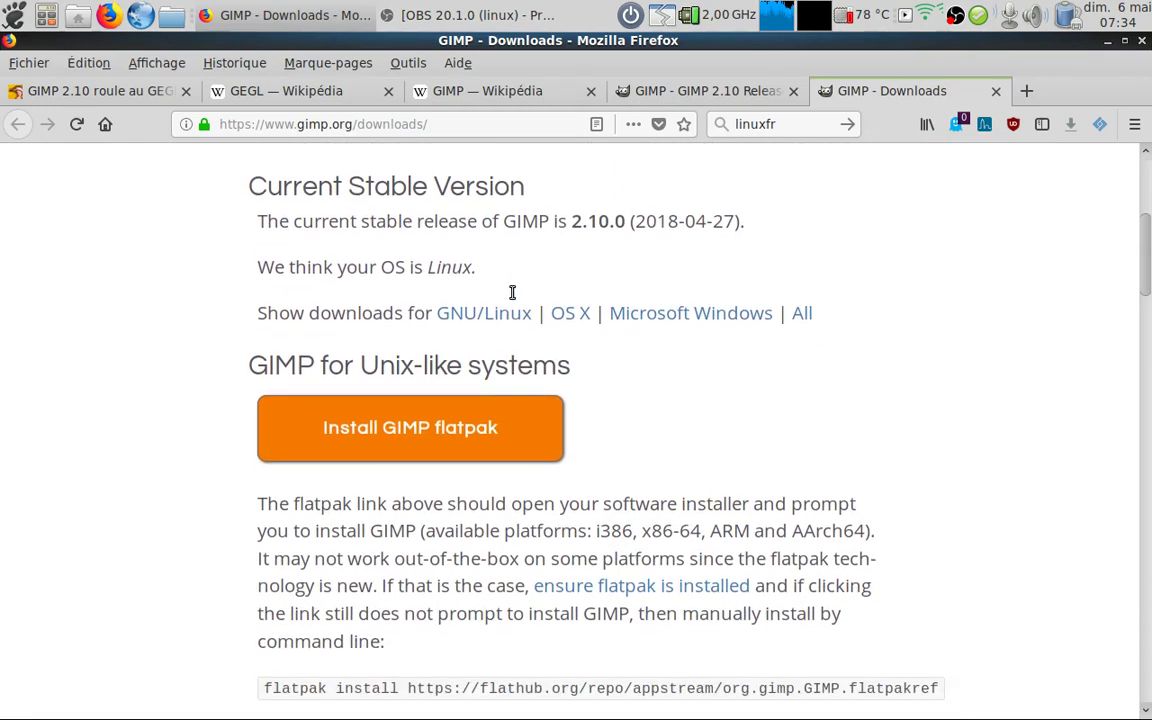
scroll(512, 293, "down", 1)
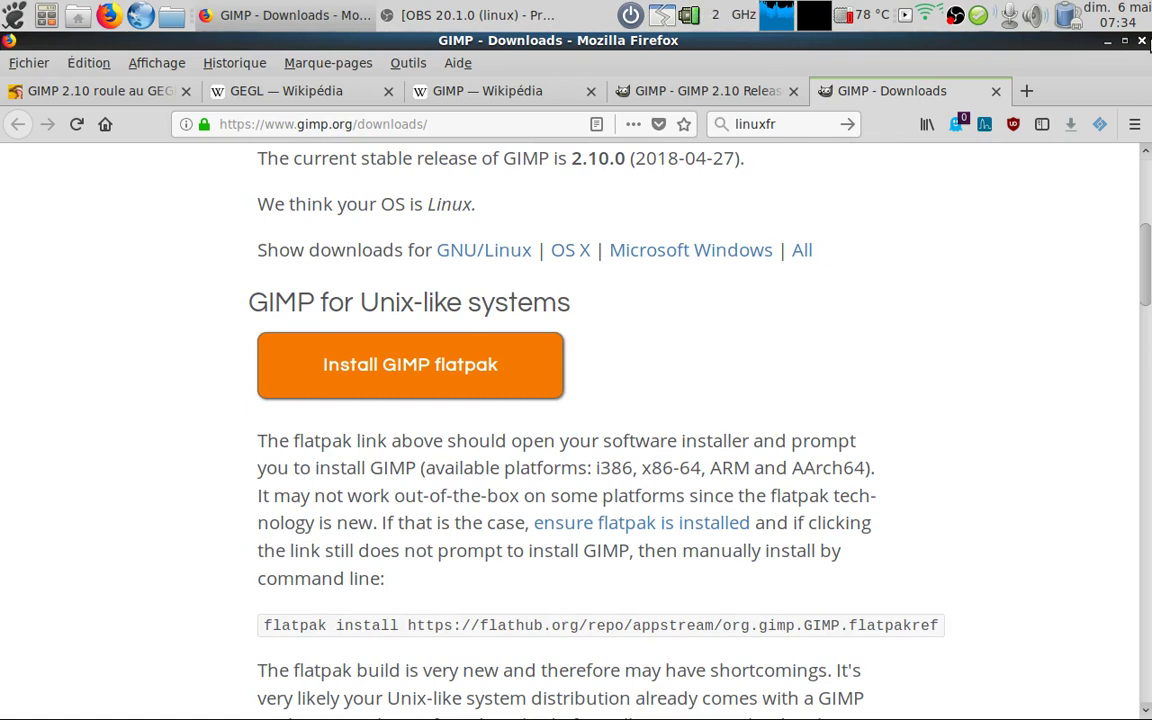
- Close Firefox and launch GIMP from the Applications > Graphisme menu
left_click(1141, 41)
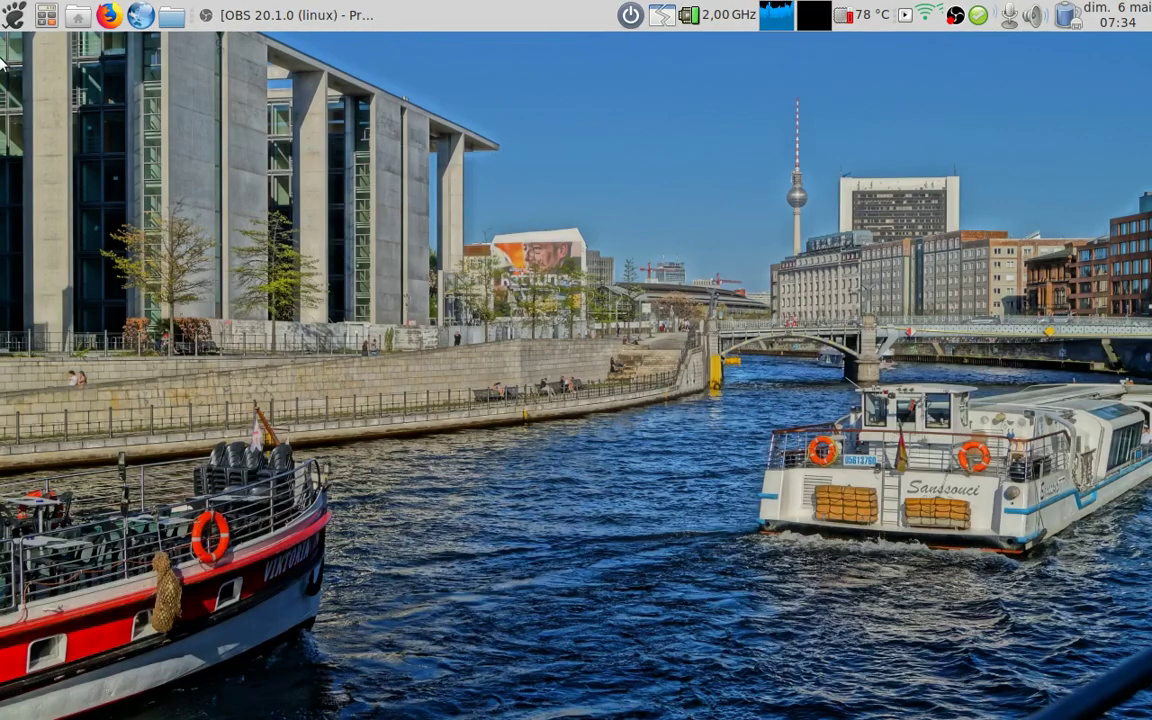
left_click(12, 14)
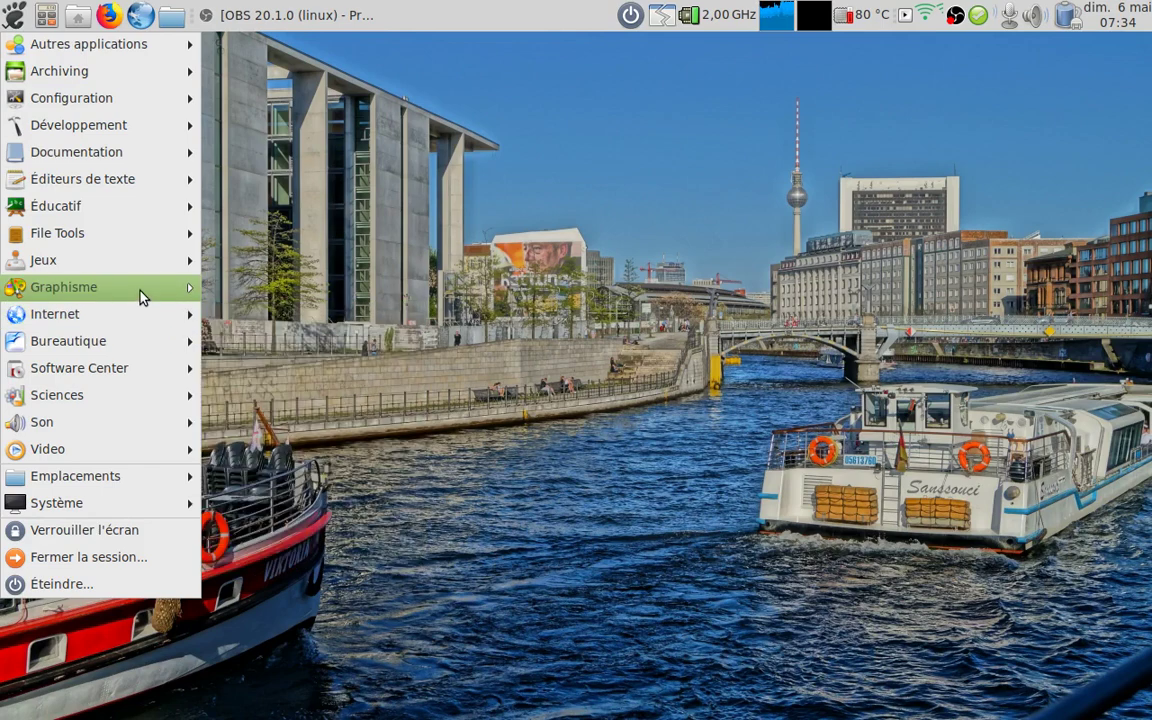
mouse_move(64, 287)
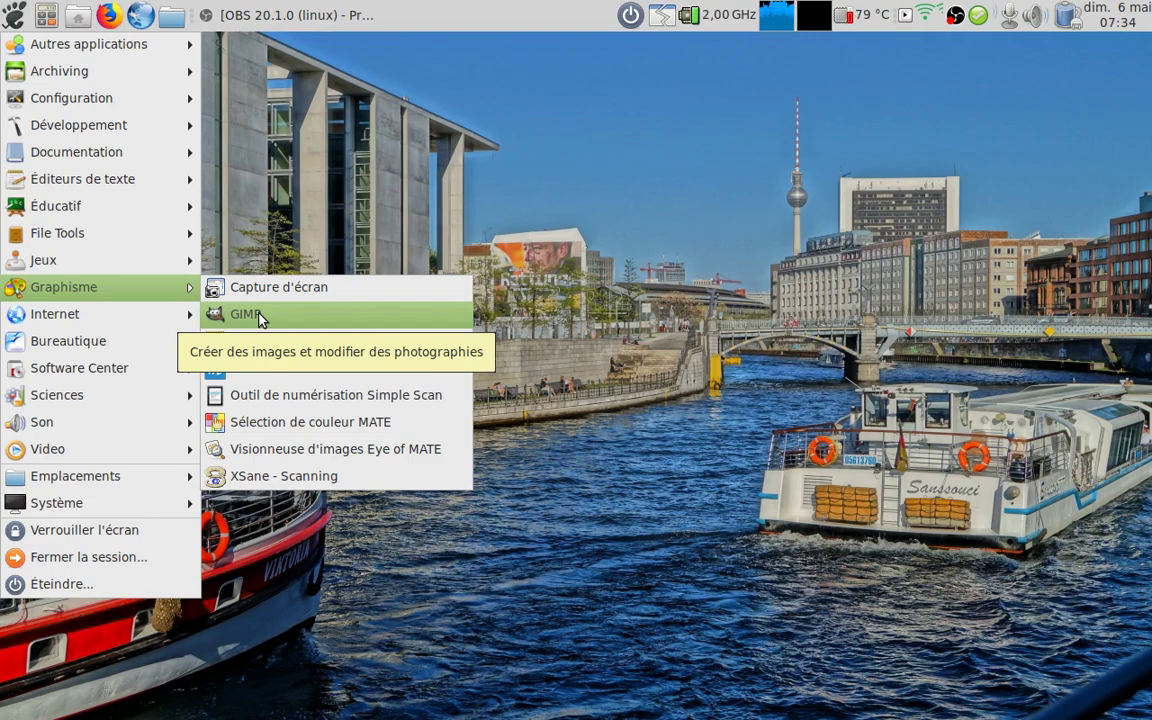
left_click(258, 315)
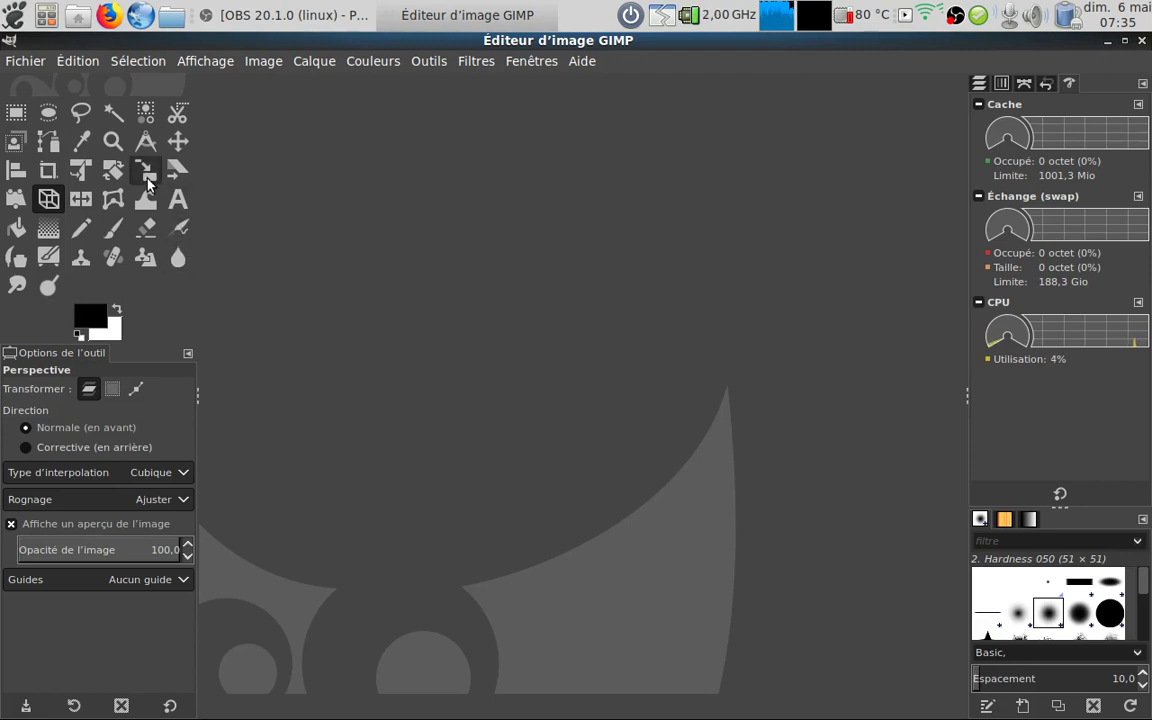
- Open Édition > Préférences at the Interface page showing language and layer-preview settings
left_click(75, 64)
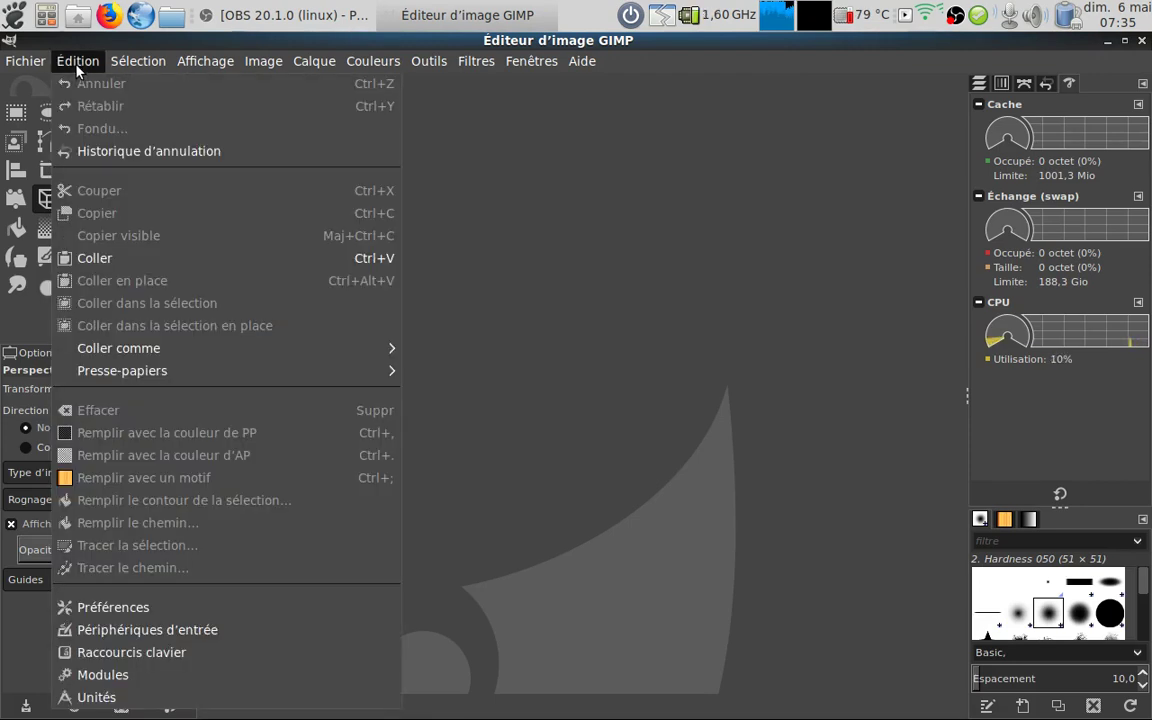
left_click(104, 618)
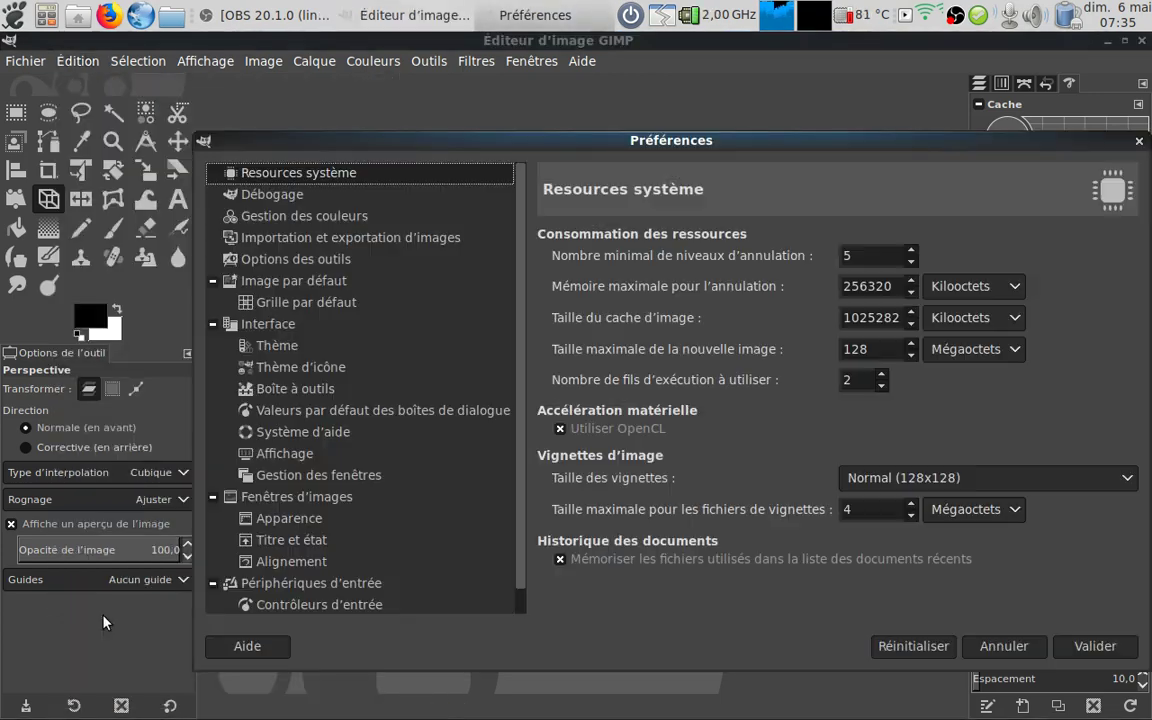
left_click(250, 326)
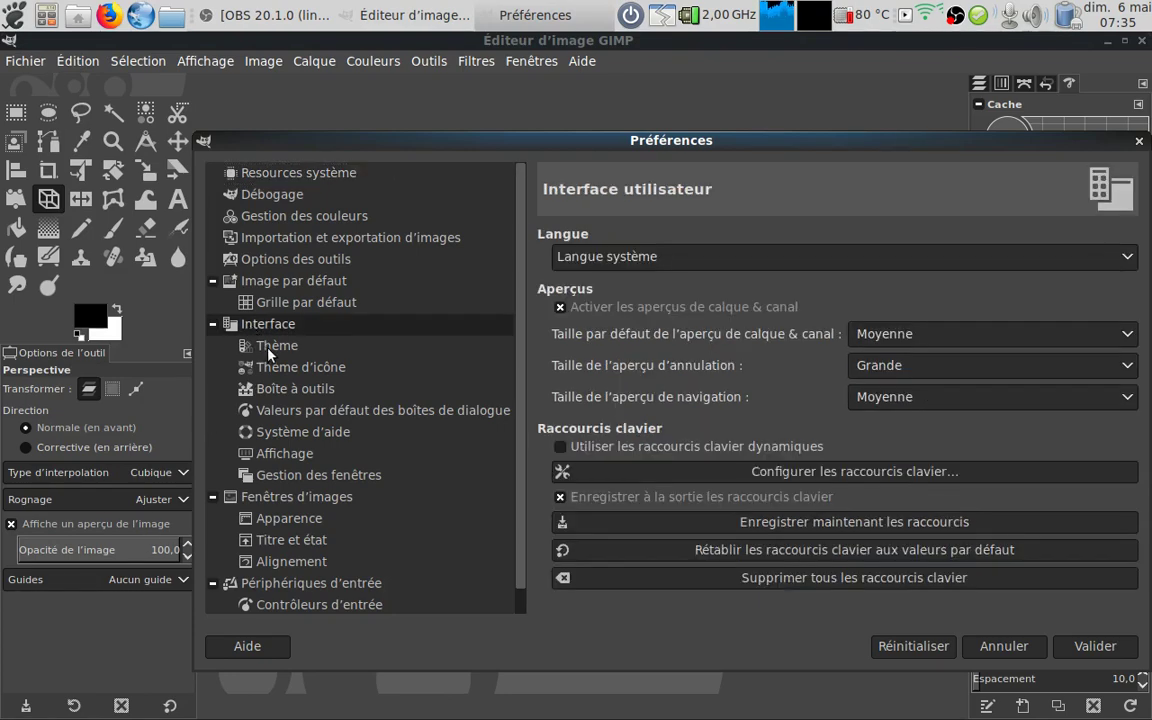
- Try the Gray, Light and System interface themes, then settle back on Dark
left_click(270, 348)
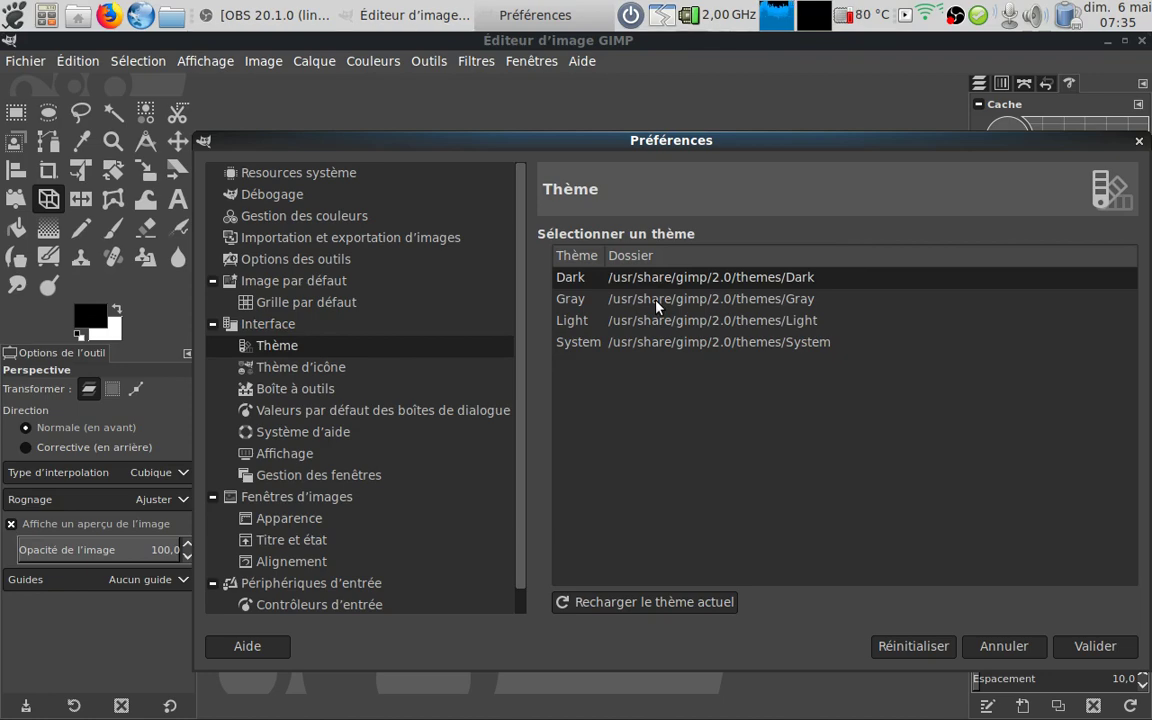
left_click(652, 299)
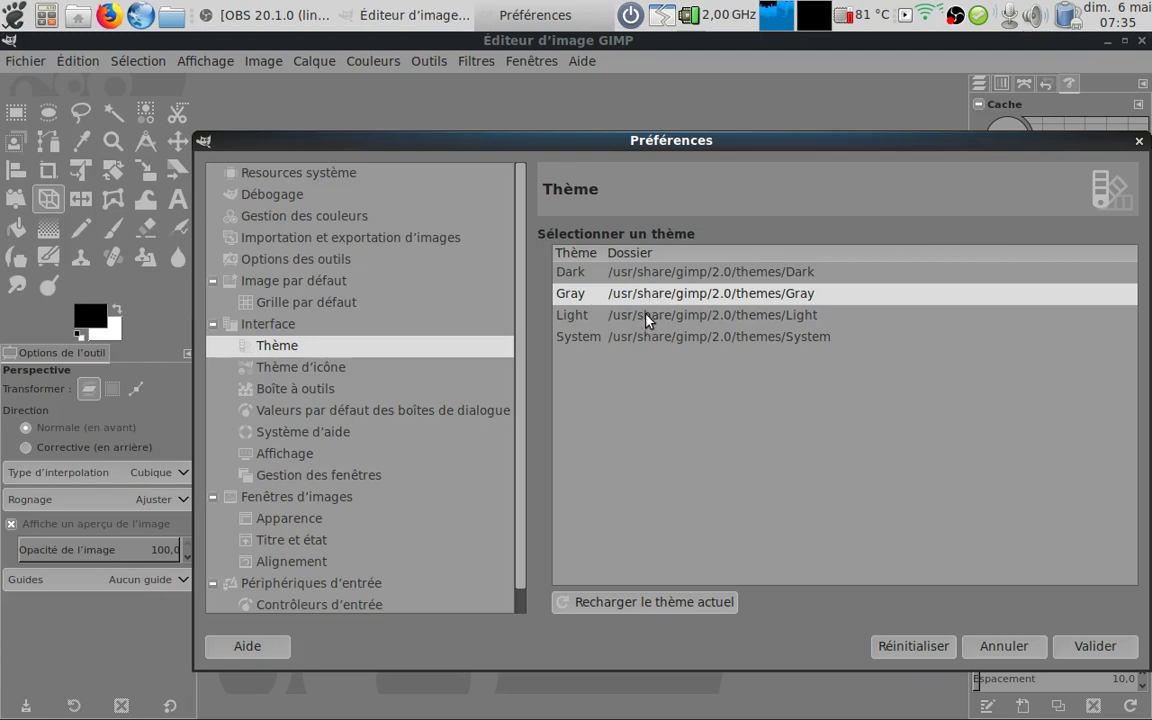
left_click(645, 316)
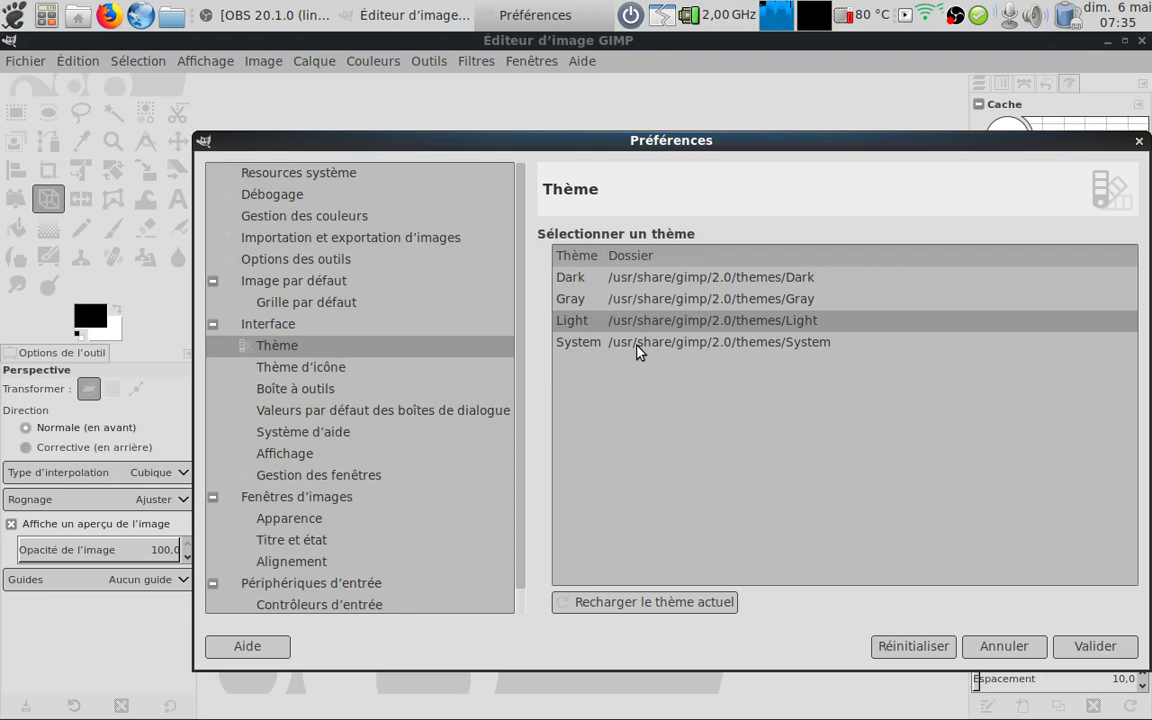
left_click(638, 344)
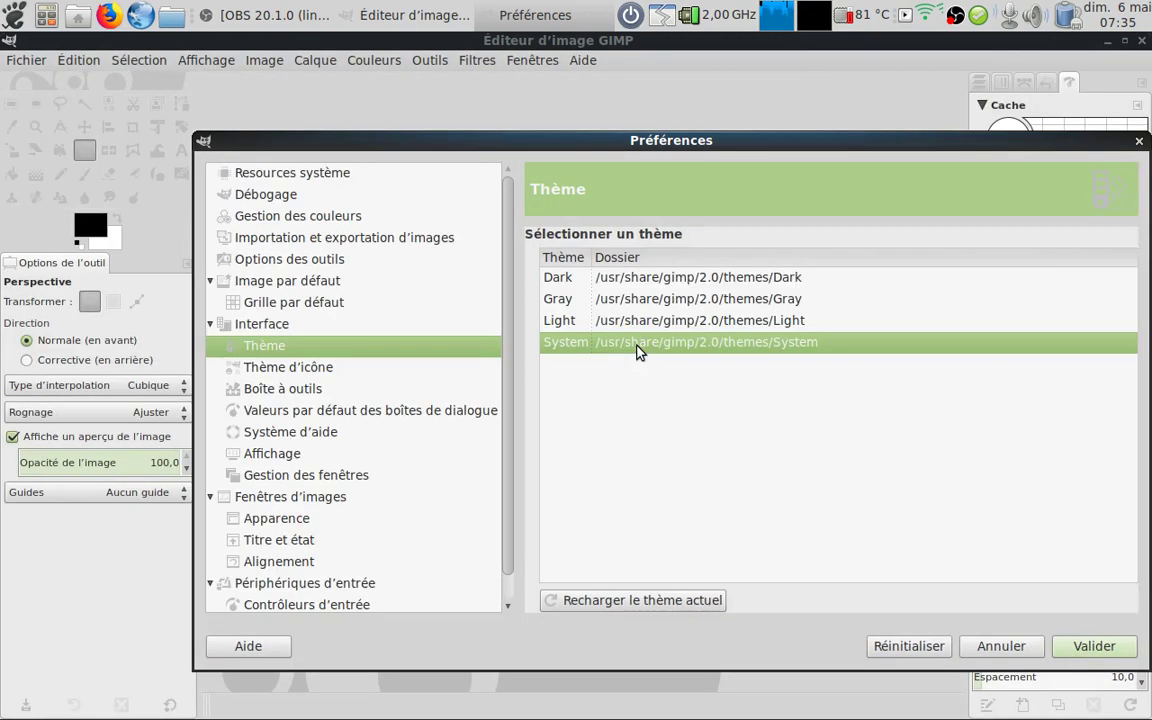
left_click(645, 287)
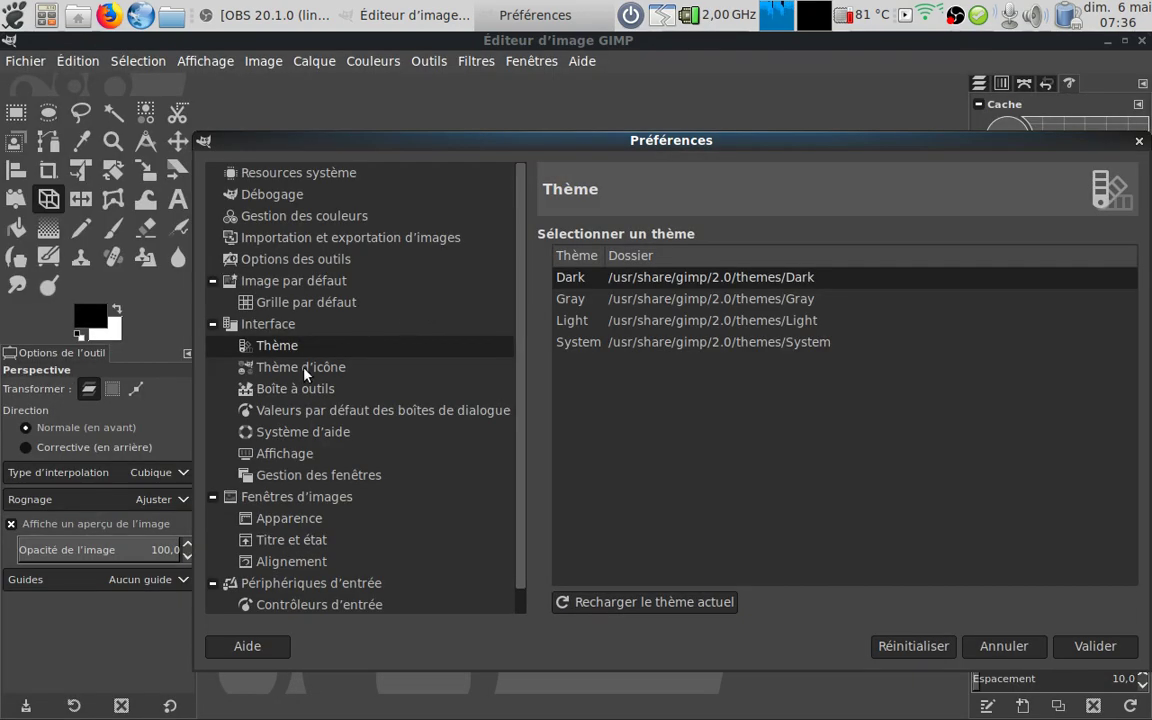
left_click(305, 372)
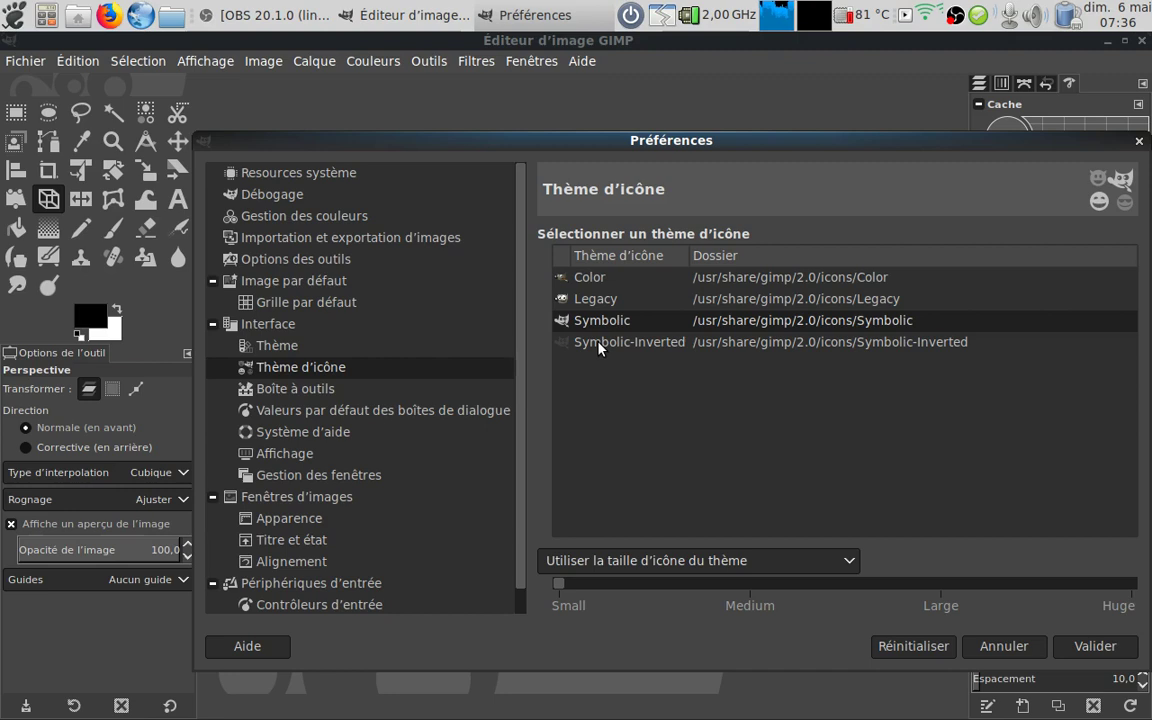
- Try the Symbolic-Inverted and Color icon themes, choose Legacy, and confirm with Valider
left_click(599, 343)
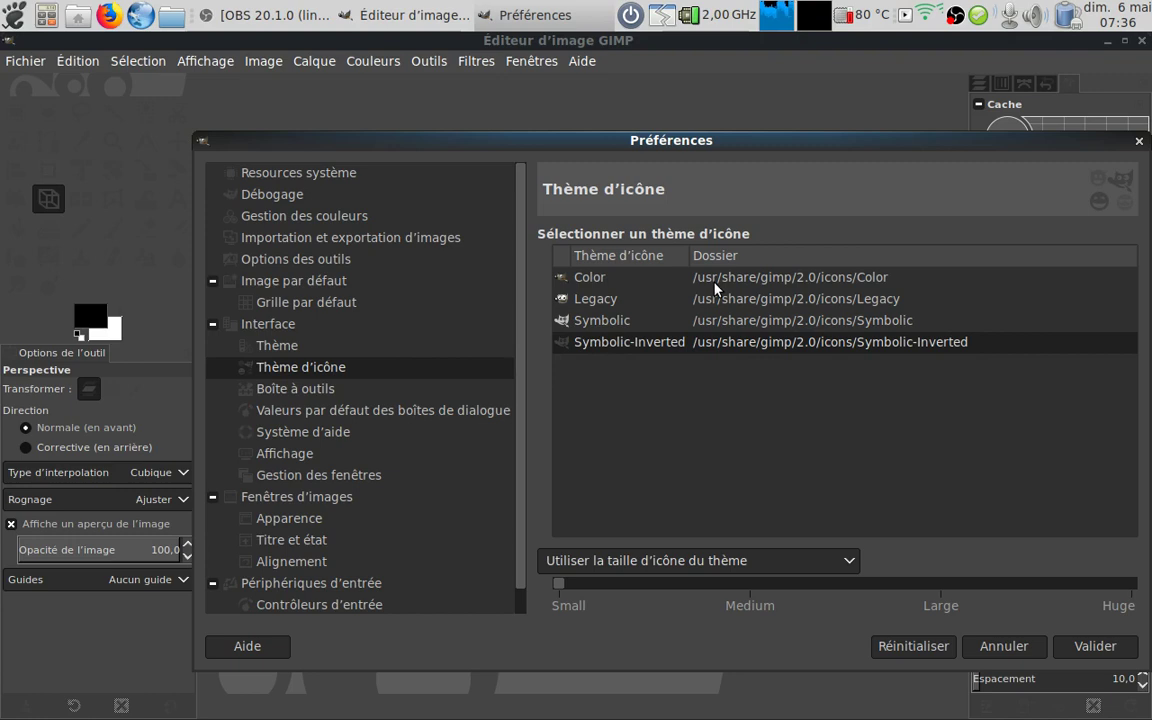
left_click(715, 283)
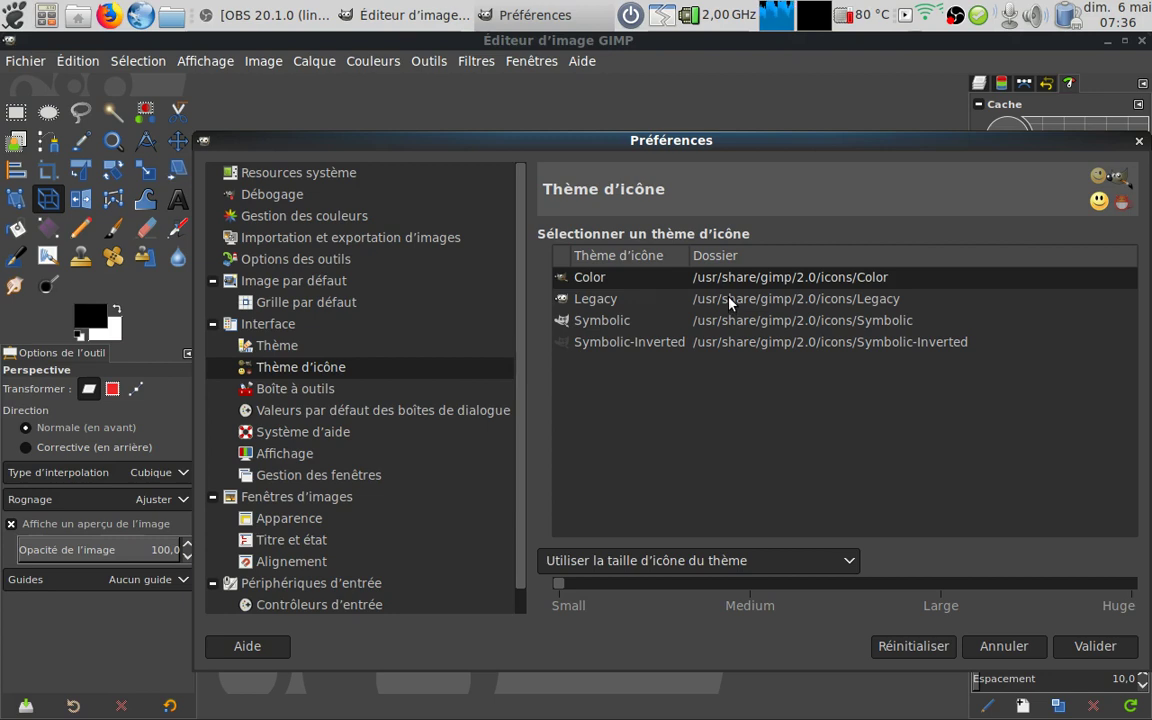
left_click(730, 299)
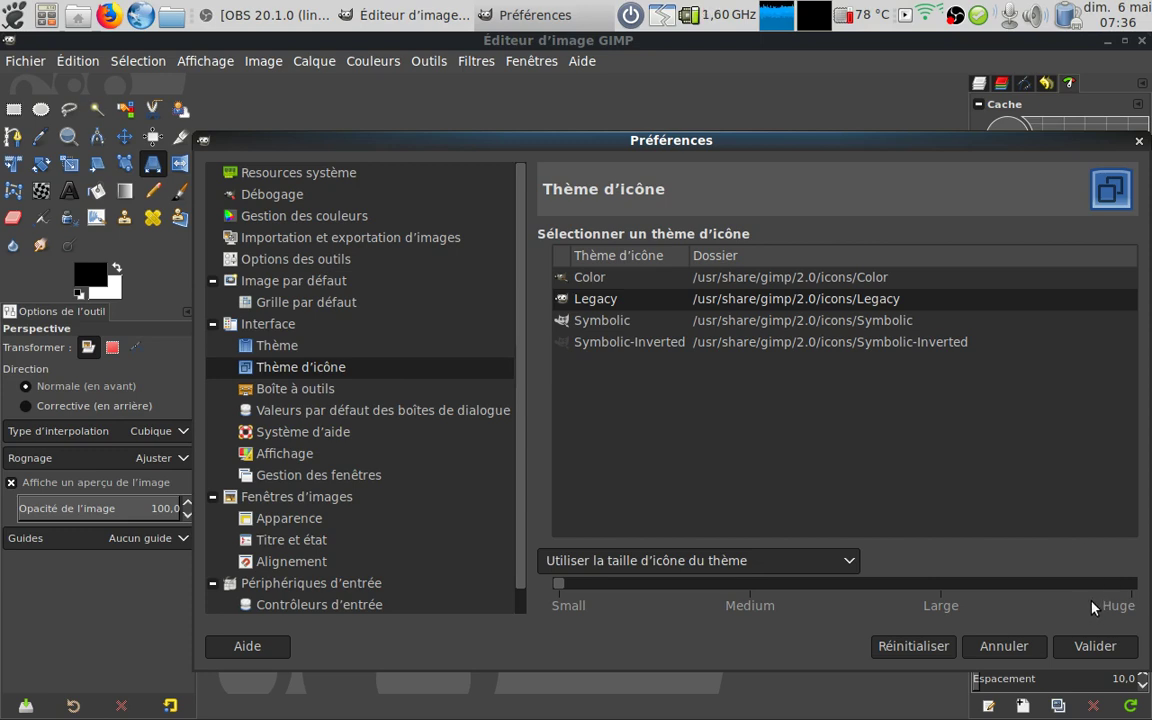
left_click(1097, 646)
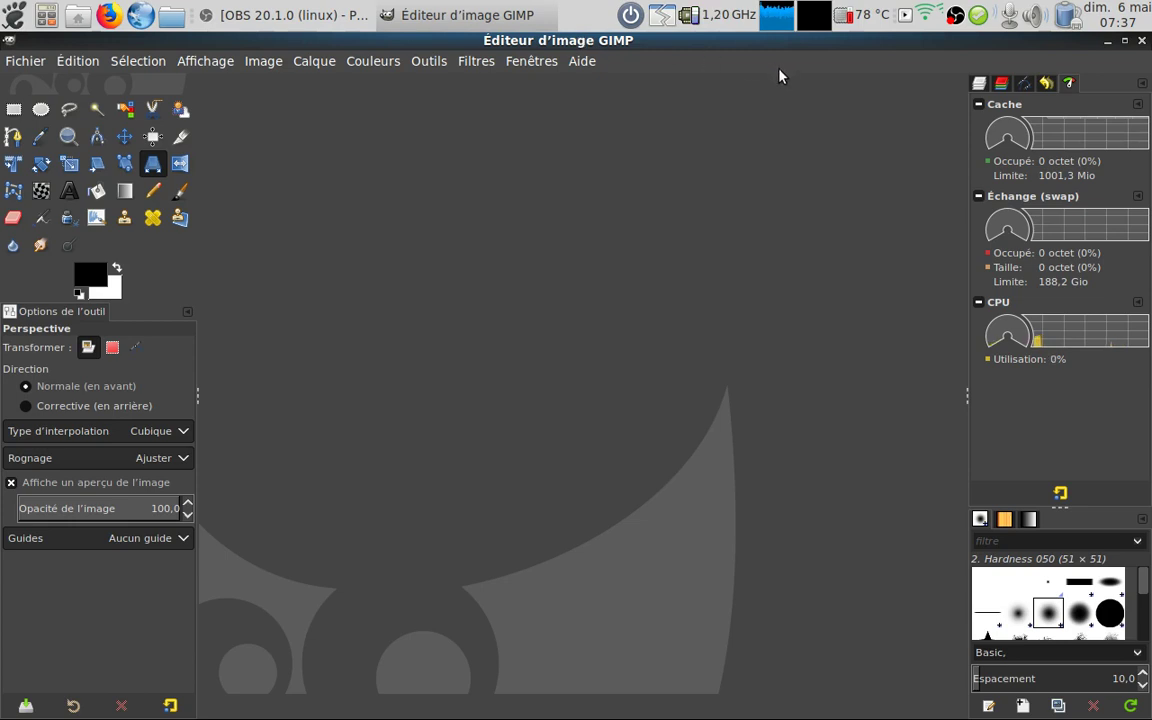
- Dock Histogramme from Fenêtres > Fenêtres ancrables in the right panel, replacing the dashboard
left_click(518, 66)
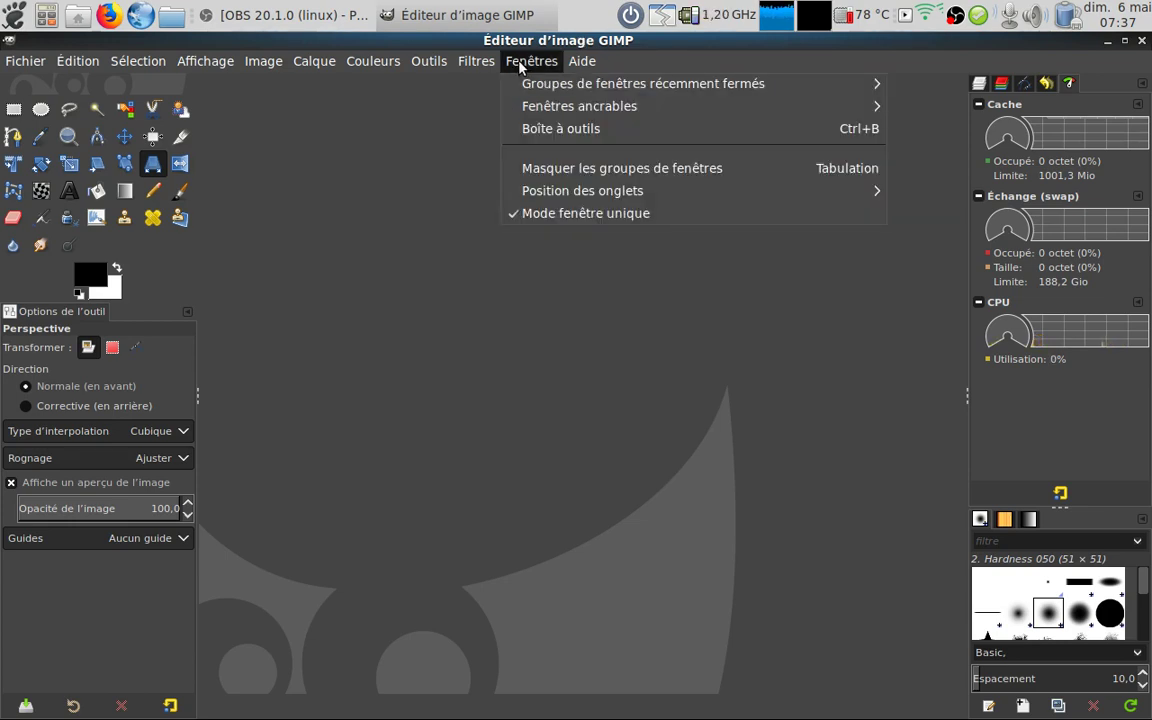
mouse_move(579, 106)
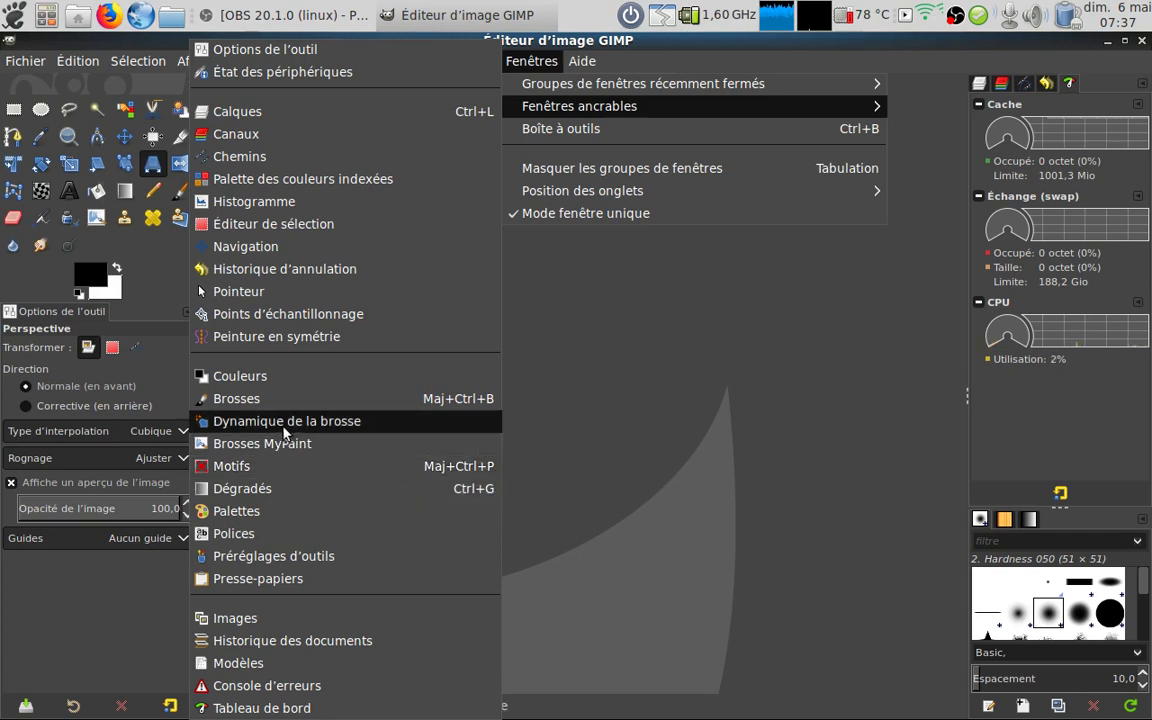
left_click(309, 203)
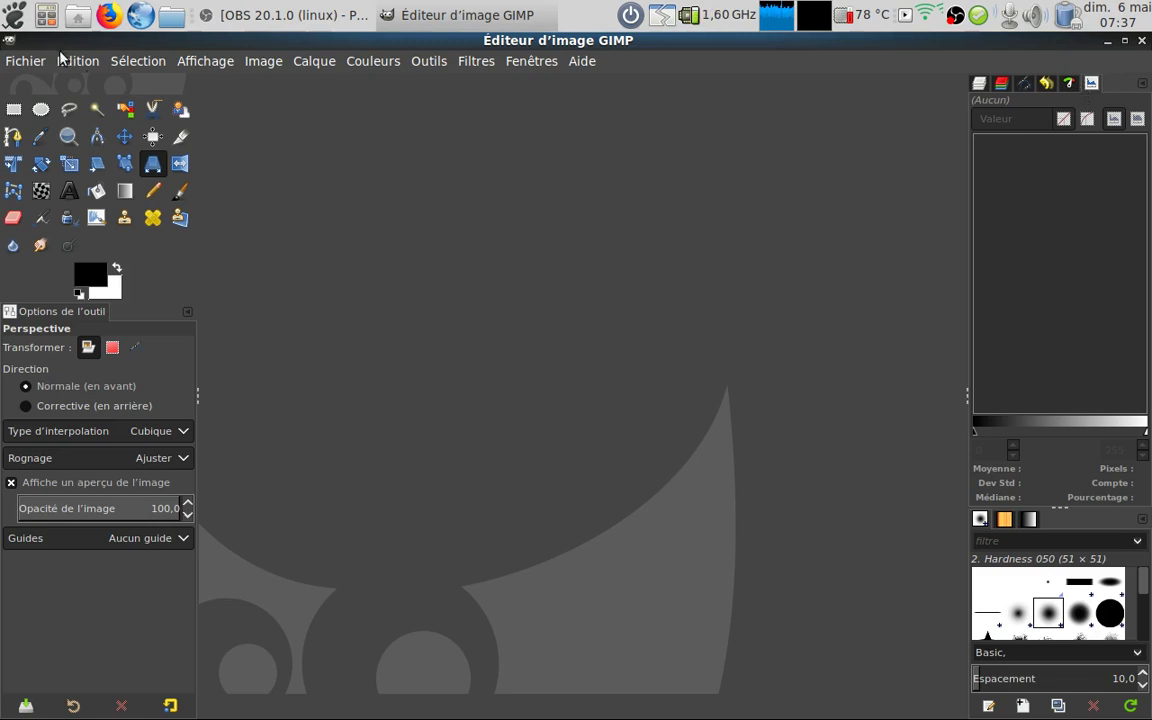
- Open the recent photo 20180501.jpg and rotate it upright from its EXIF orientation
left_click(20, 60)
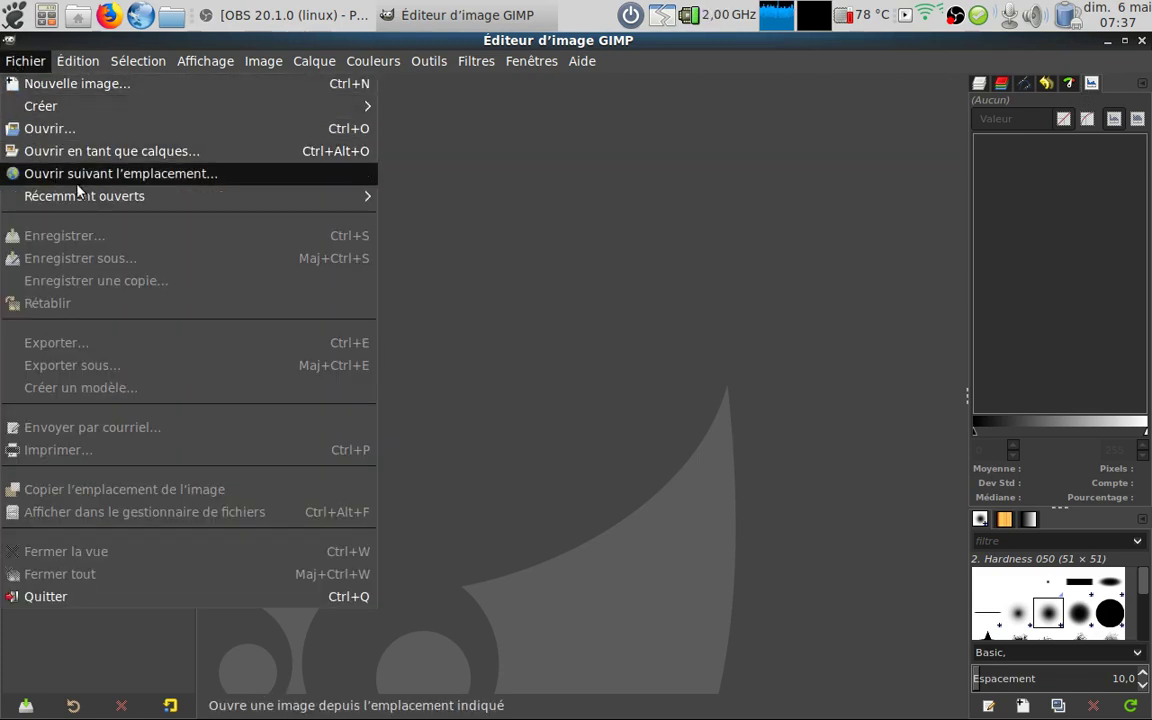
mouse_move(84, 196)
left_click(462, 207)
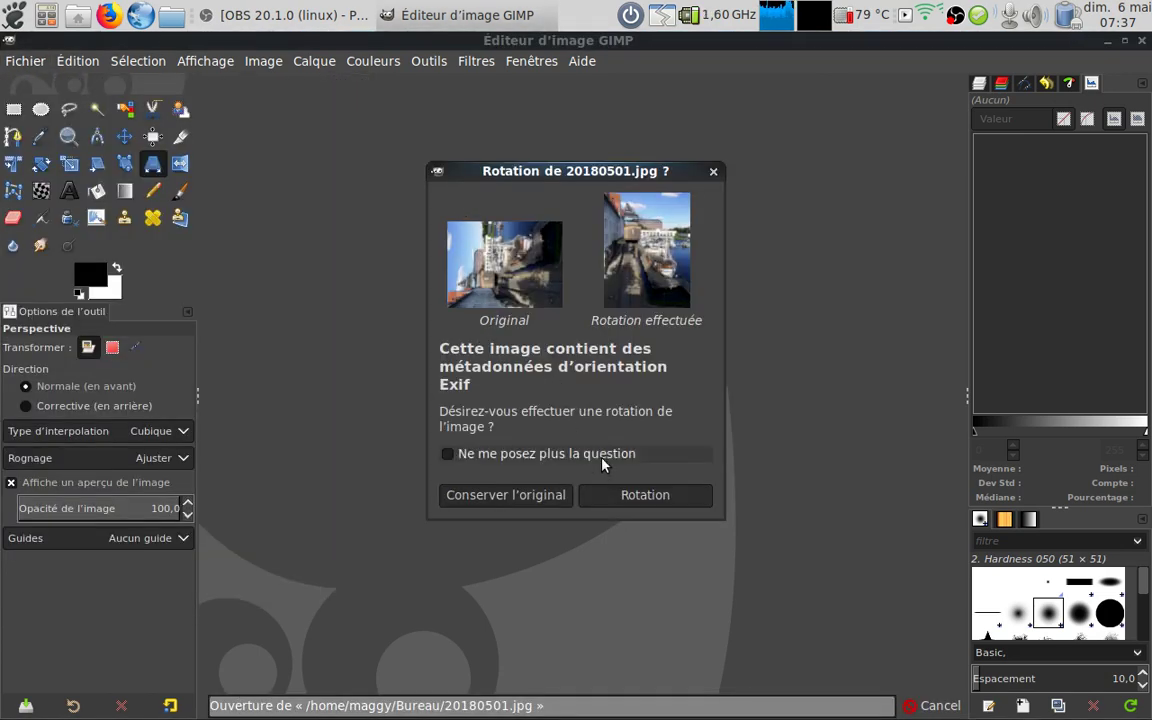
left_click(633, 496)
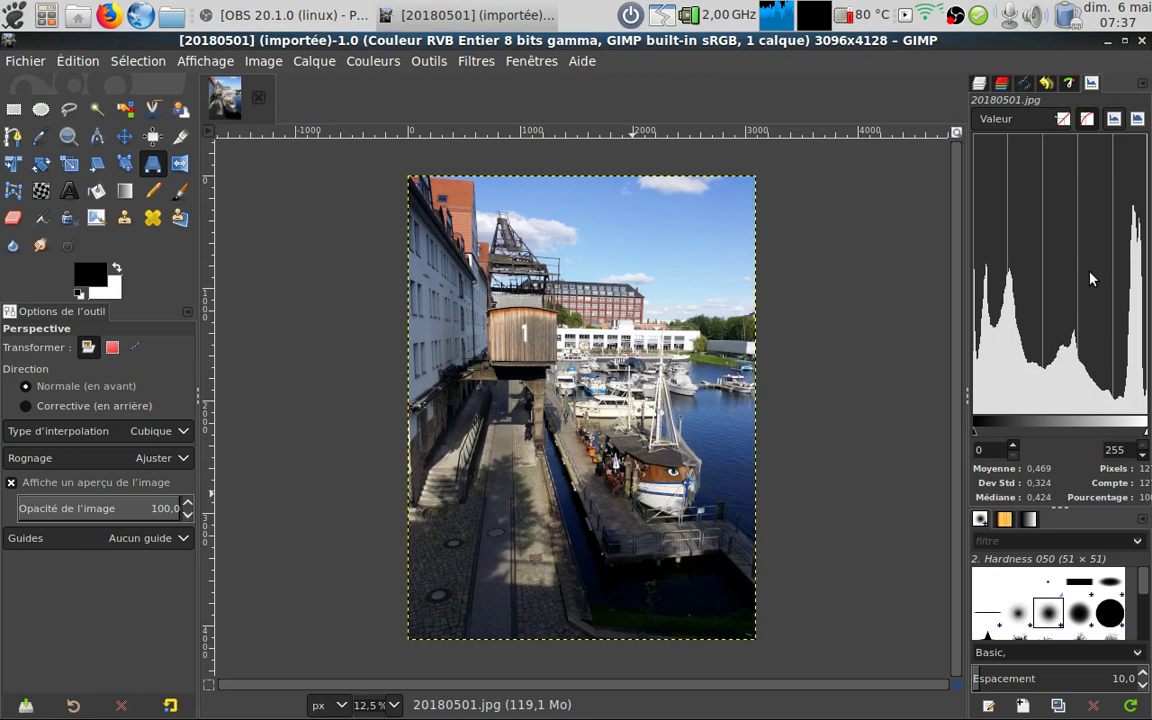
- Replace the dock's Histogram tab with the Layers list, then view Image > Précision without changing it
left_click(1141, 88)
mouse_move(902, 94)
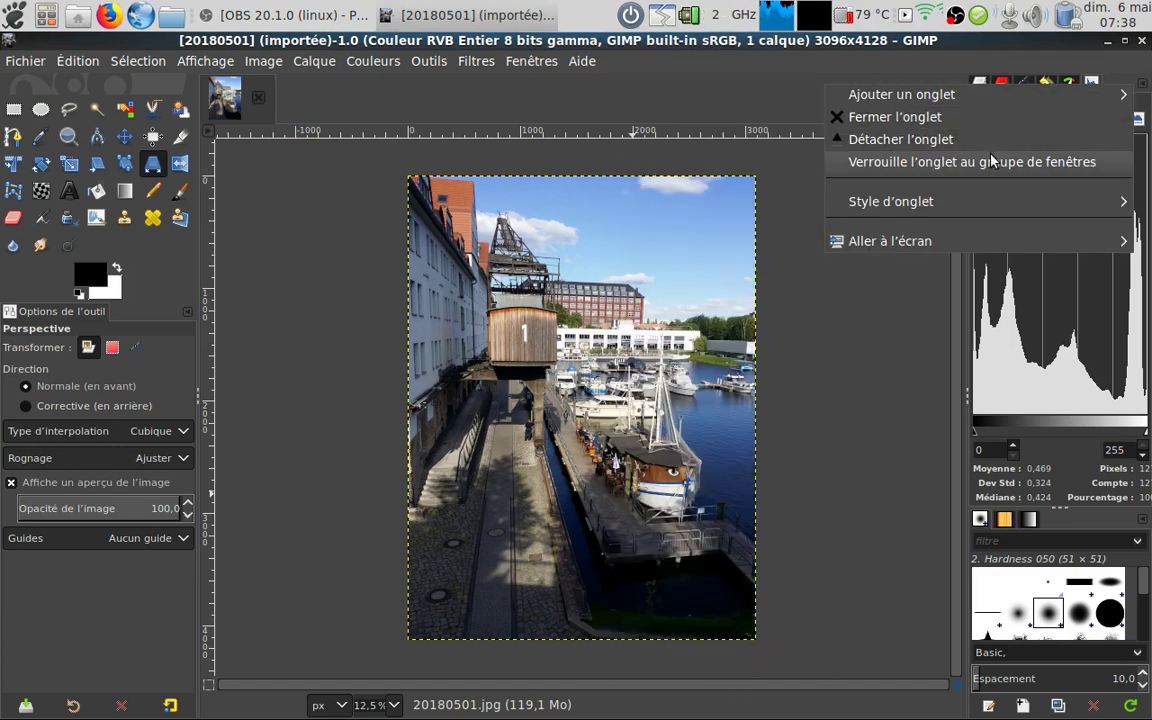
left_click(968, 122)
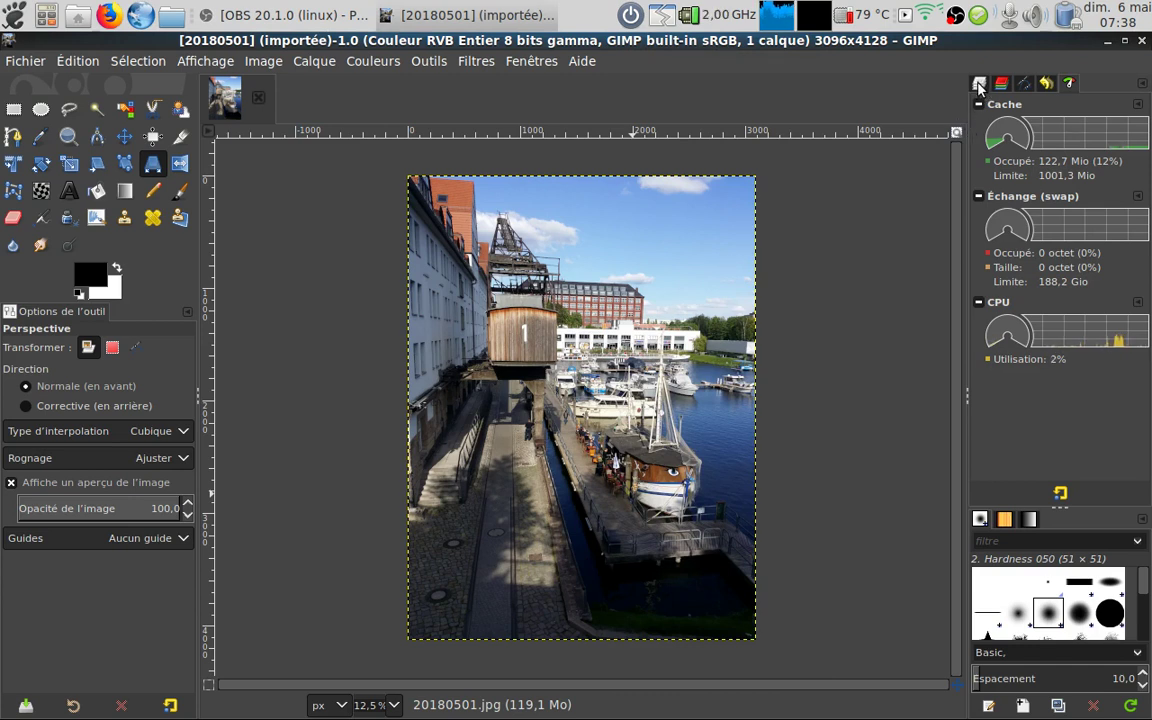
left_click(979, 84)
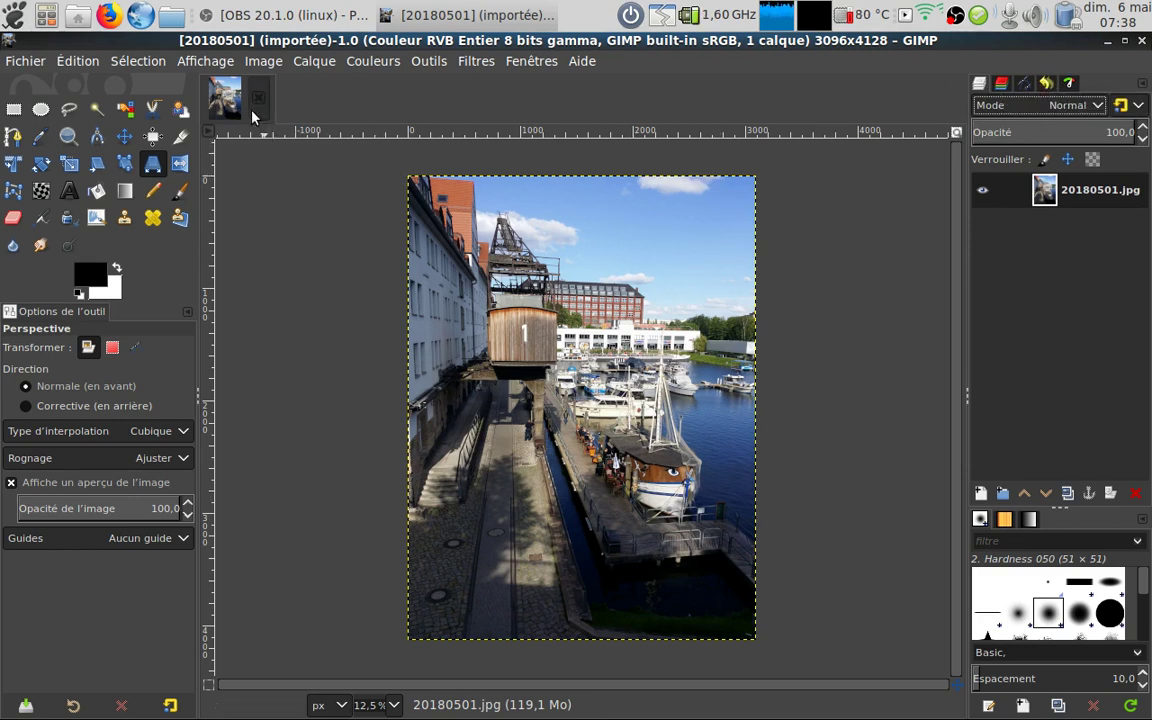
left_click(256, 63)
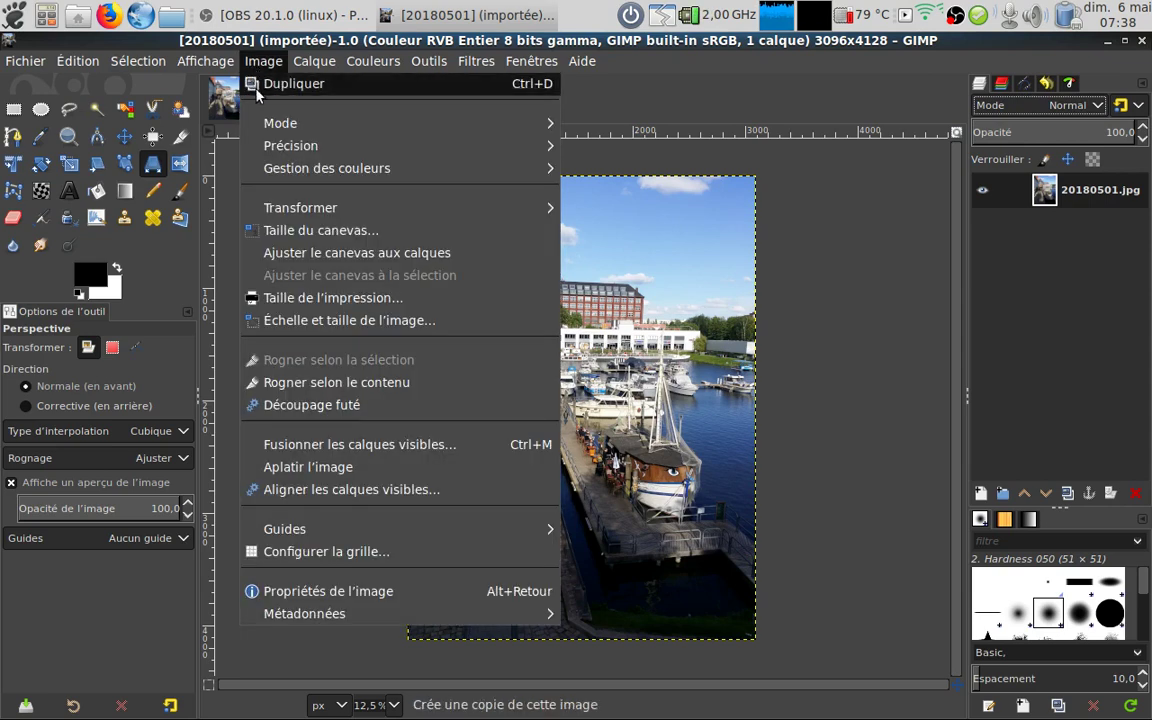
mouse_move(291, 146)
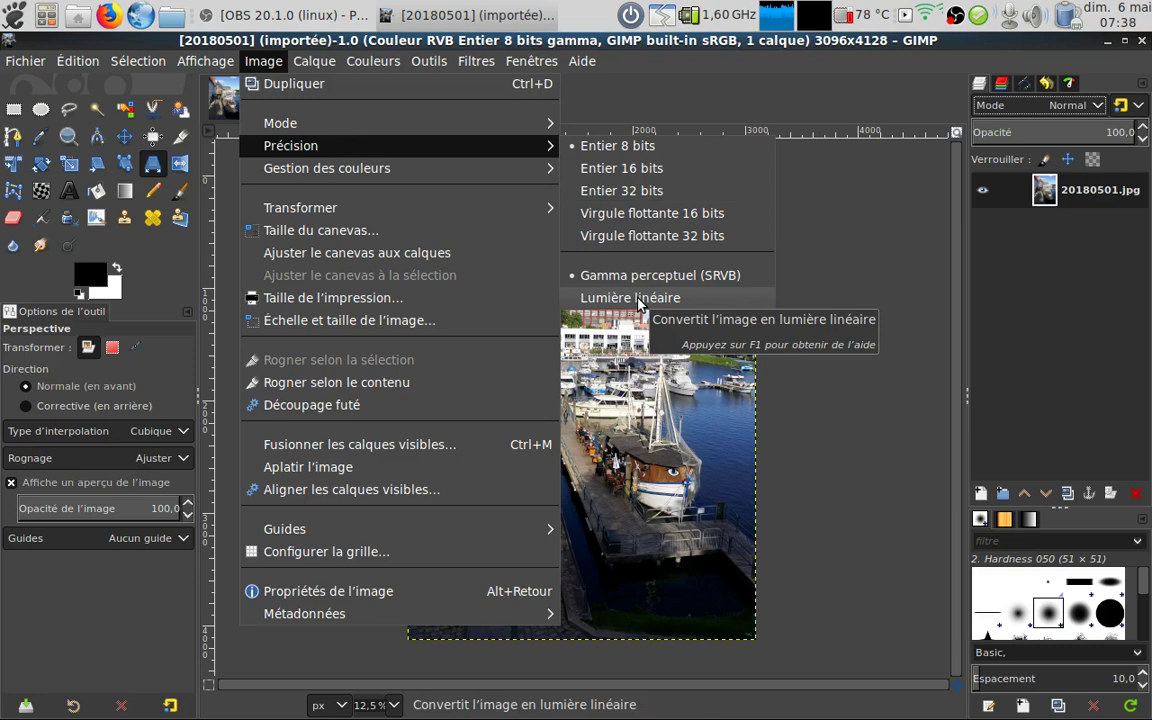
left_click(848, 340)
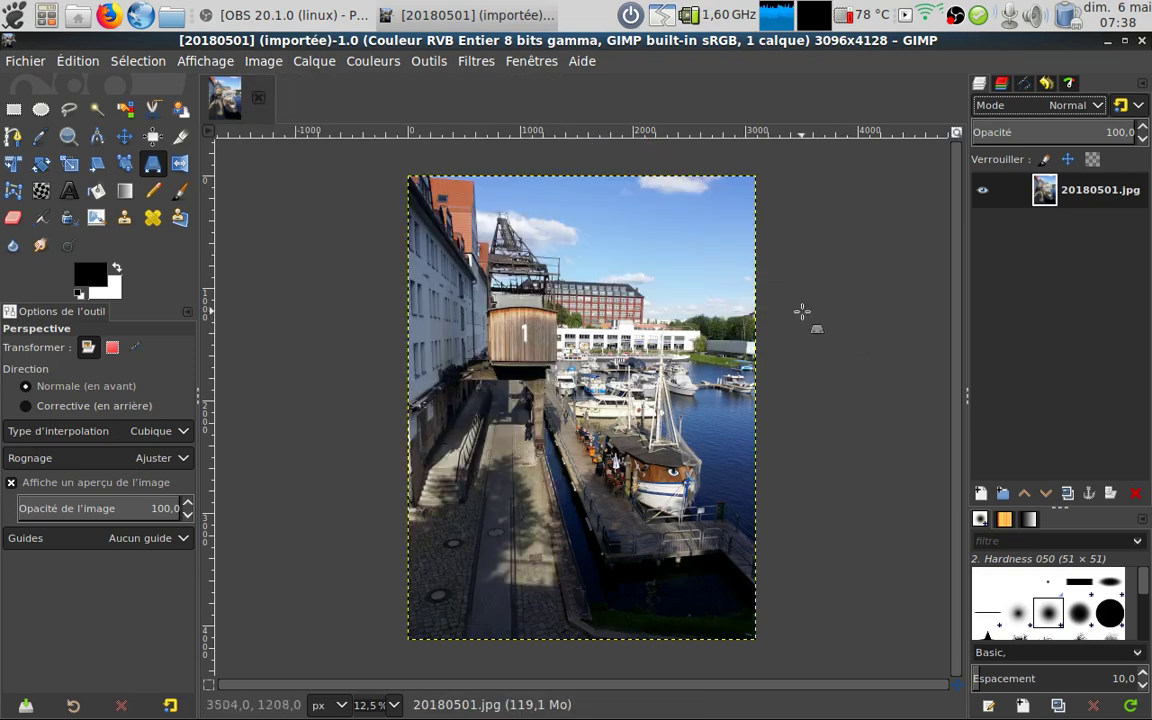
left_click(475, 62)
mouse_move(540, 168)
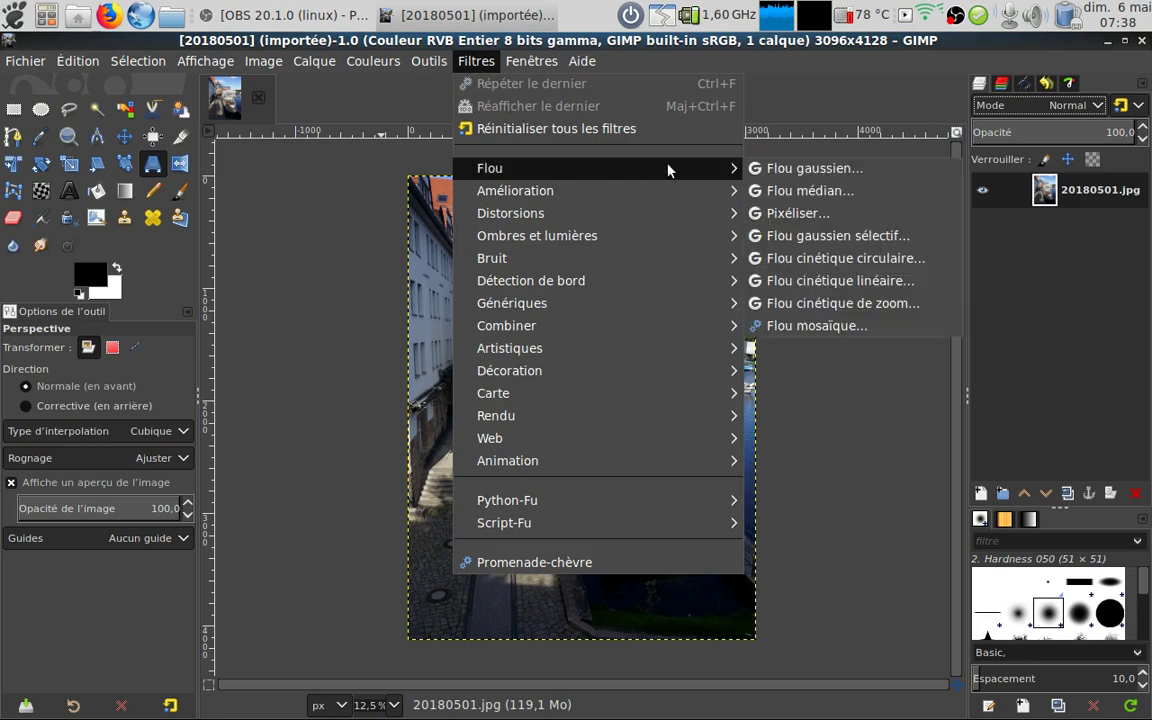
left_click(785, 170)
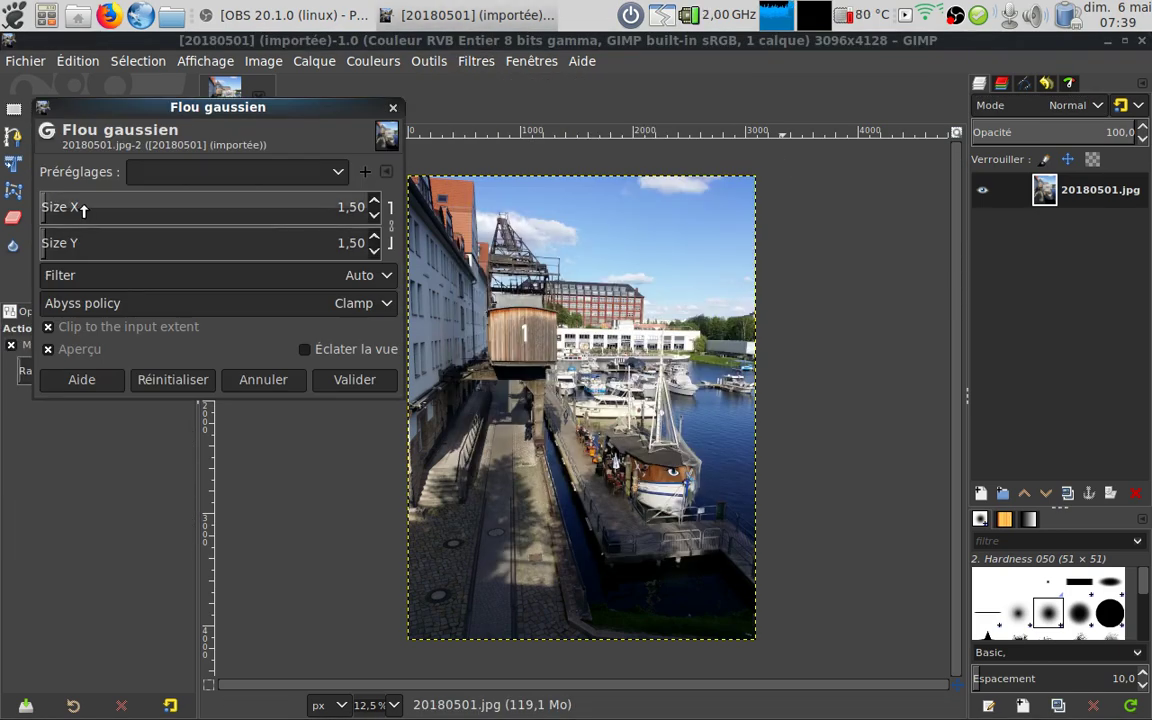
left_click_drag(83, 208, 83, 208)
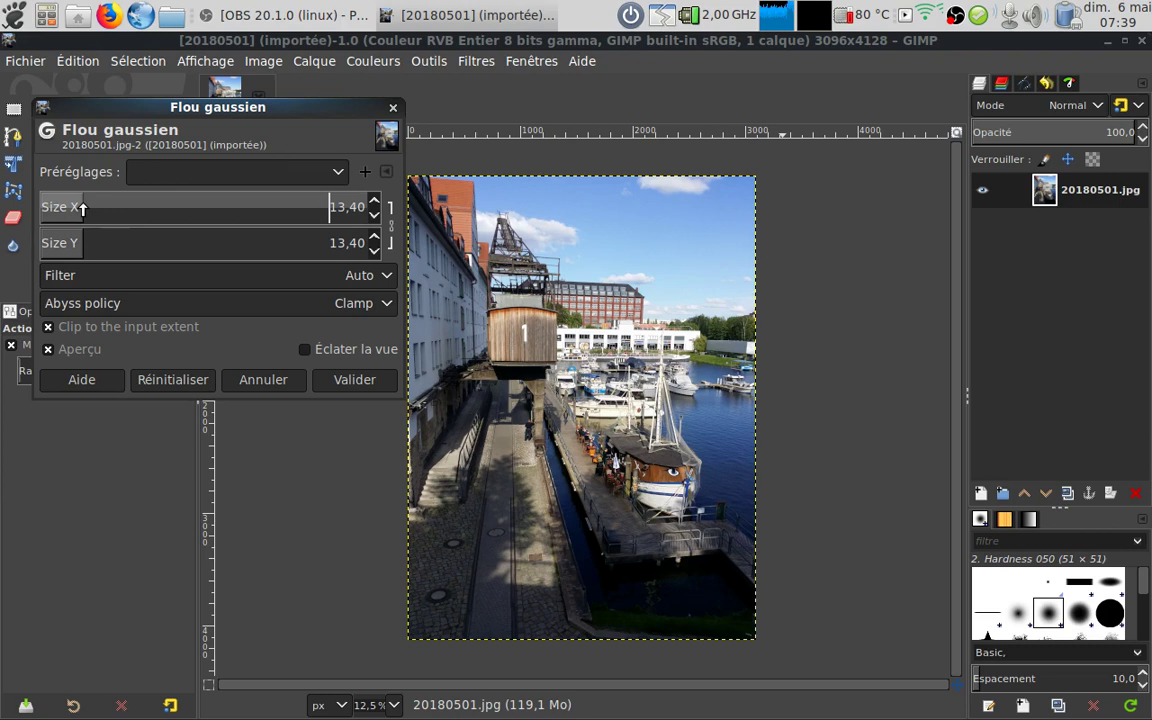
mouse_move(88, 208)
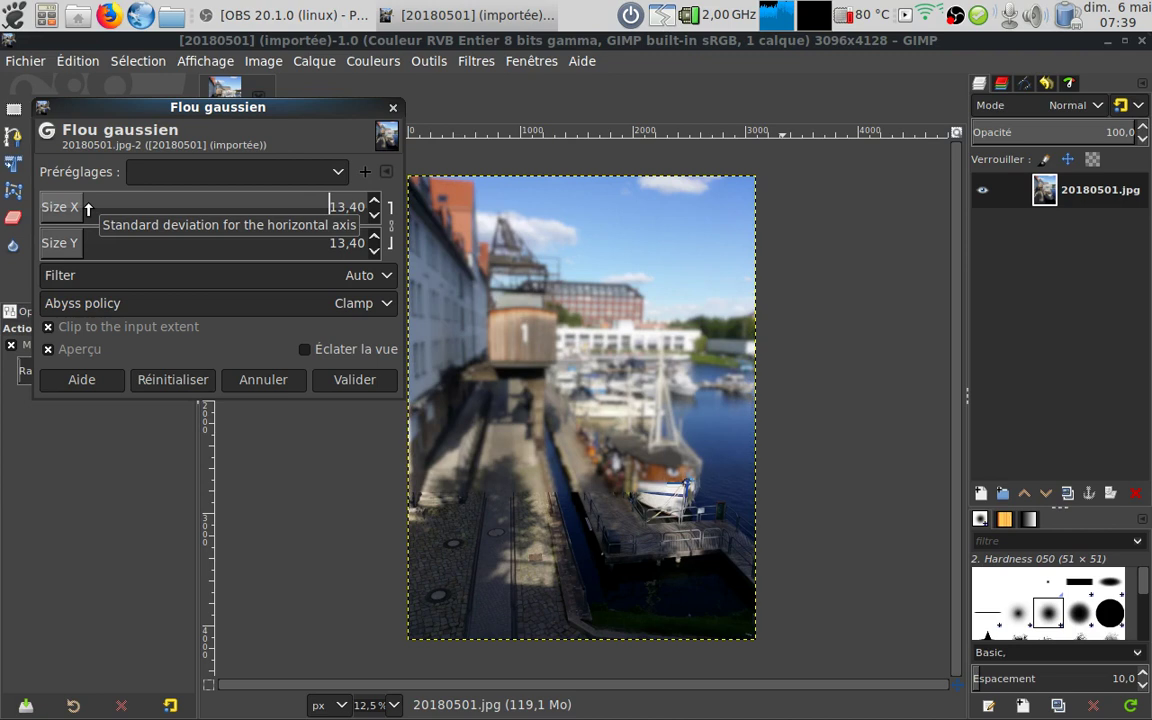
left_click(338, 350)
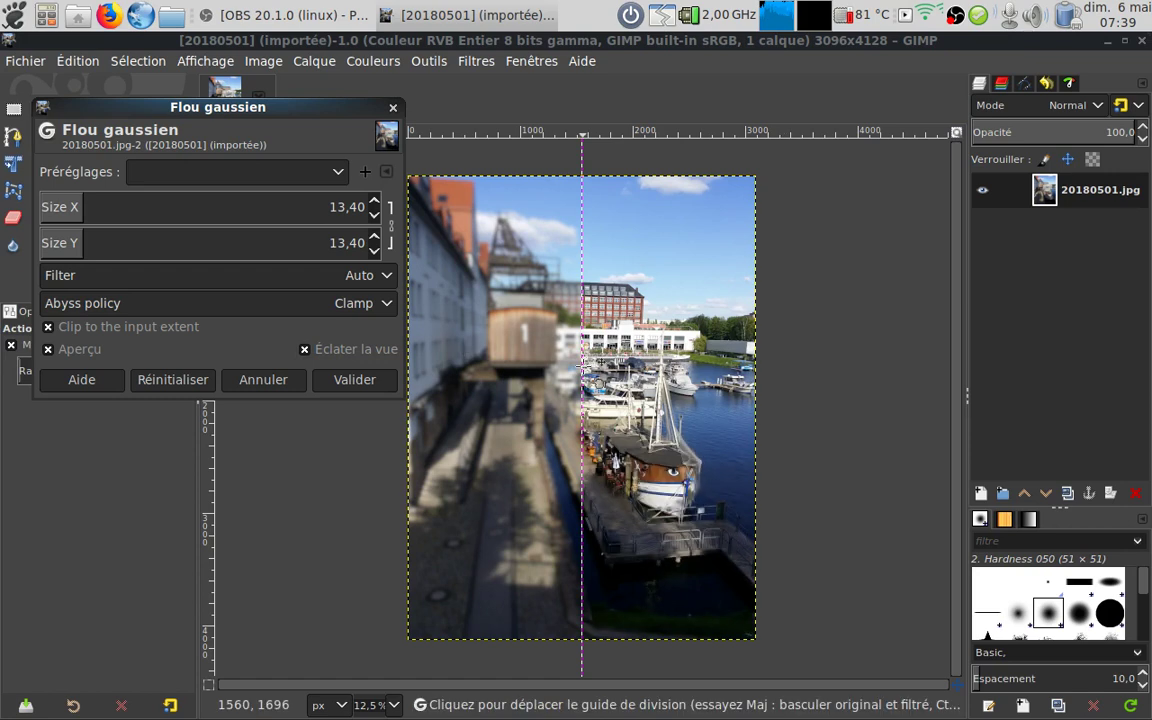
left_click_drag(584, 367, 676, 368)
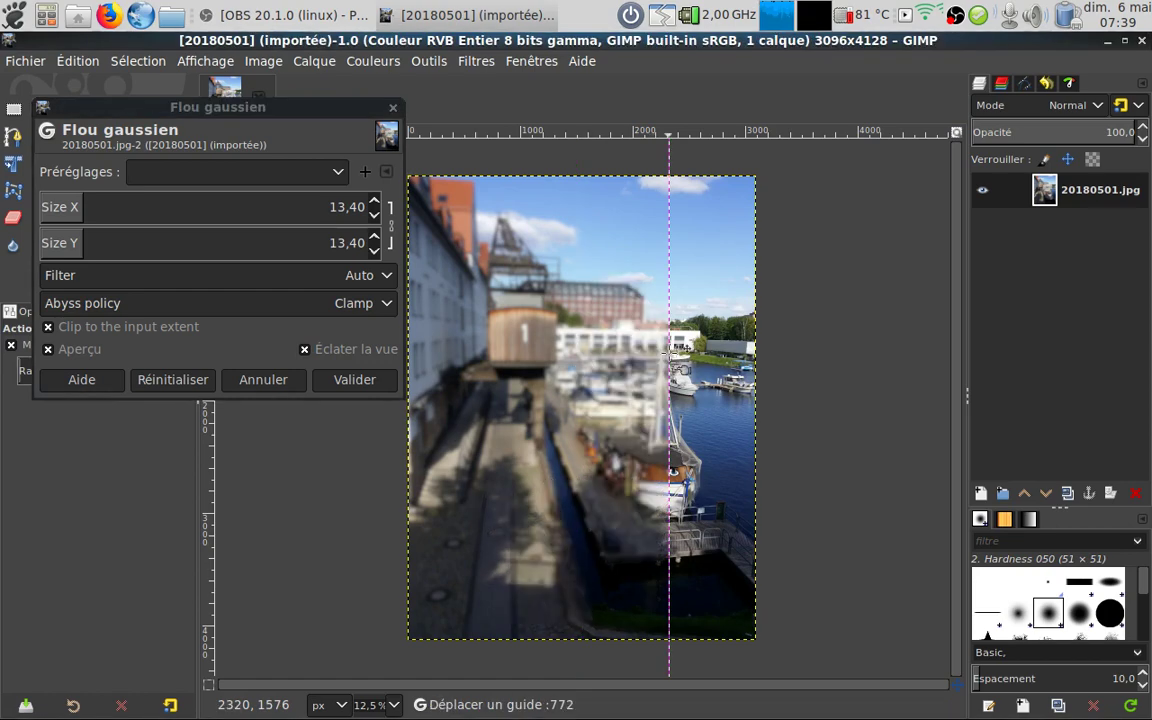
left_click_drag(676, 367, 593, 380)
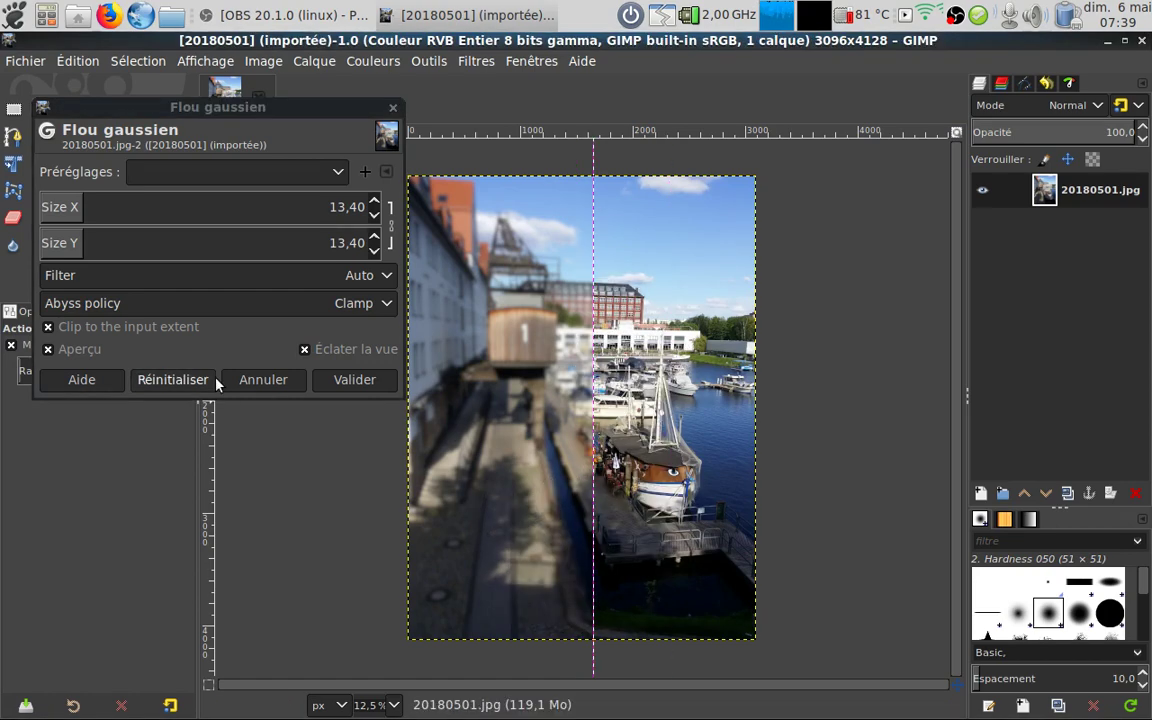
left_click(226, 381)
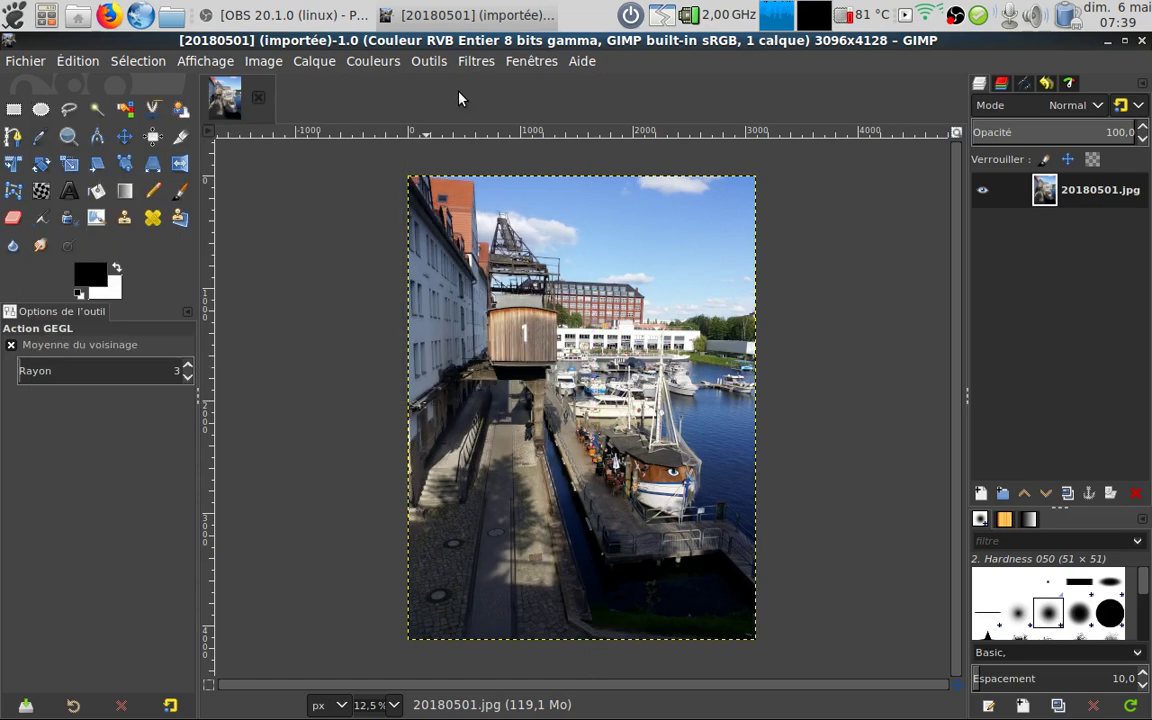
left_click(41, 168)
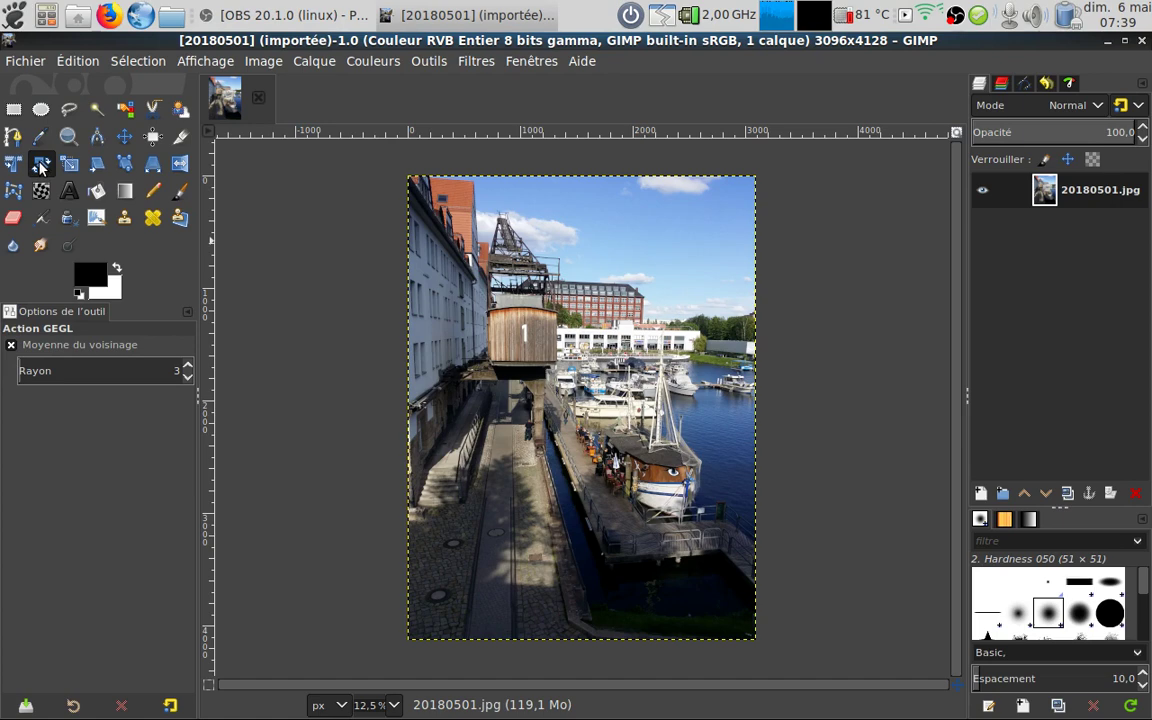
left_click(69, 163)
mouse_move(408, 177)
left_mouse_down()
mouse_move(392, 213)
mouse_move(346, 188)
left_mouse_up()
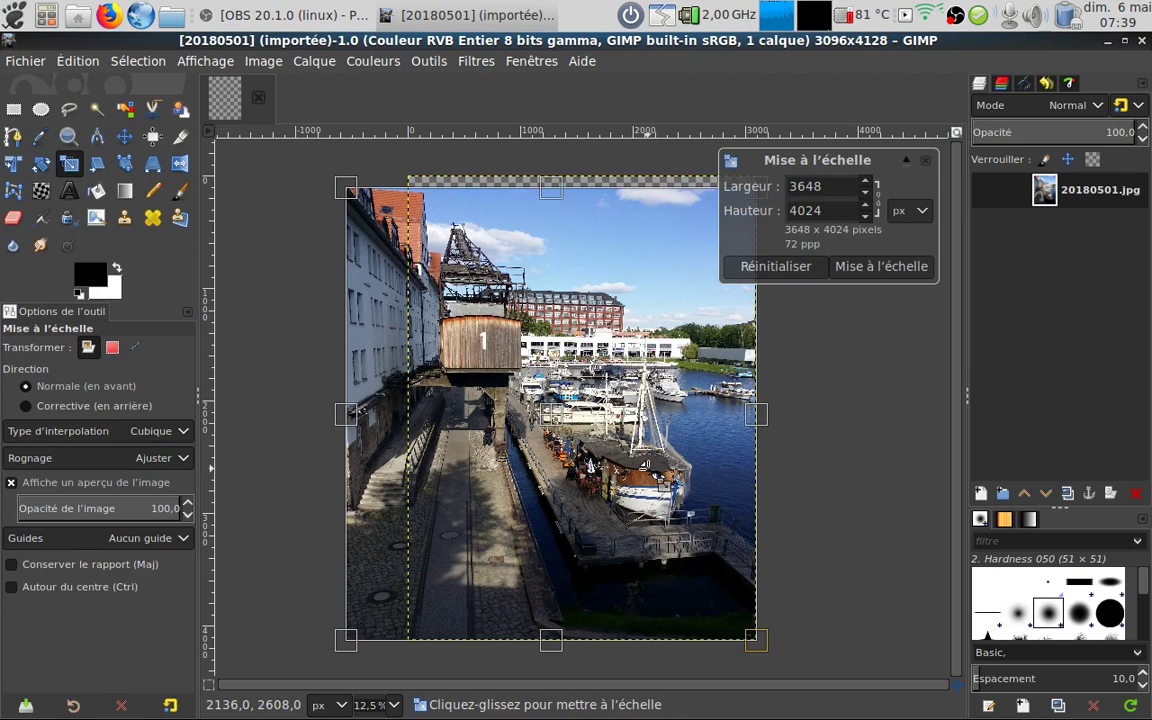
left_click_drag(646, 466, 834, 645)
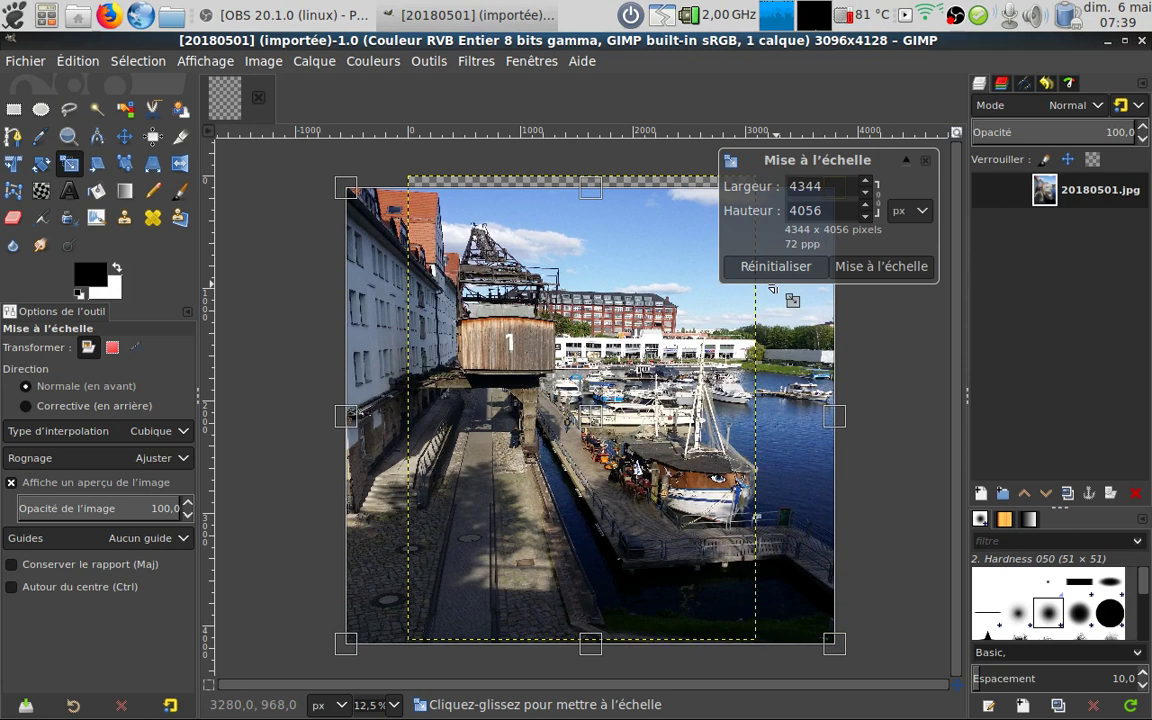
key("r")
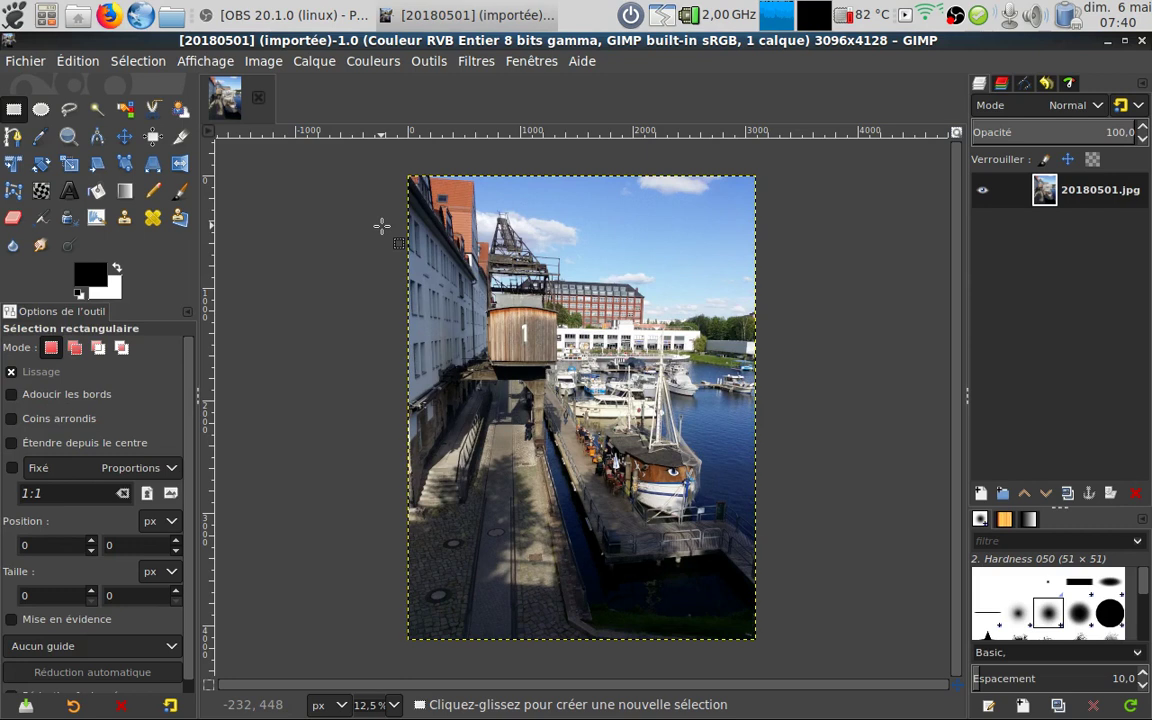
- Open the action search with /, try the query 's', then clear the field
key("slash")
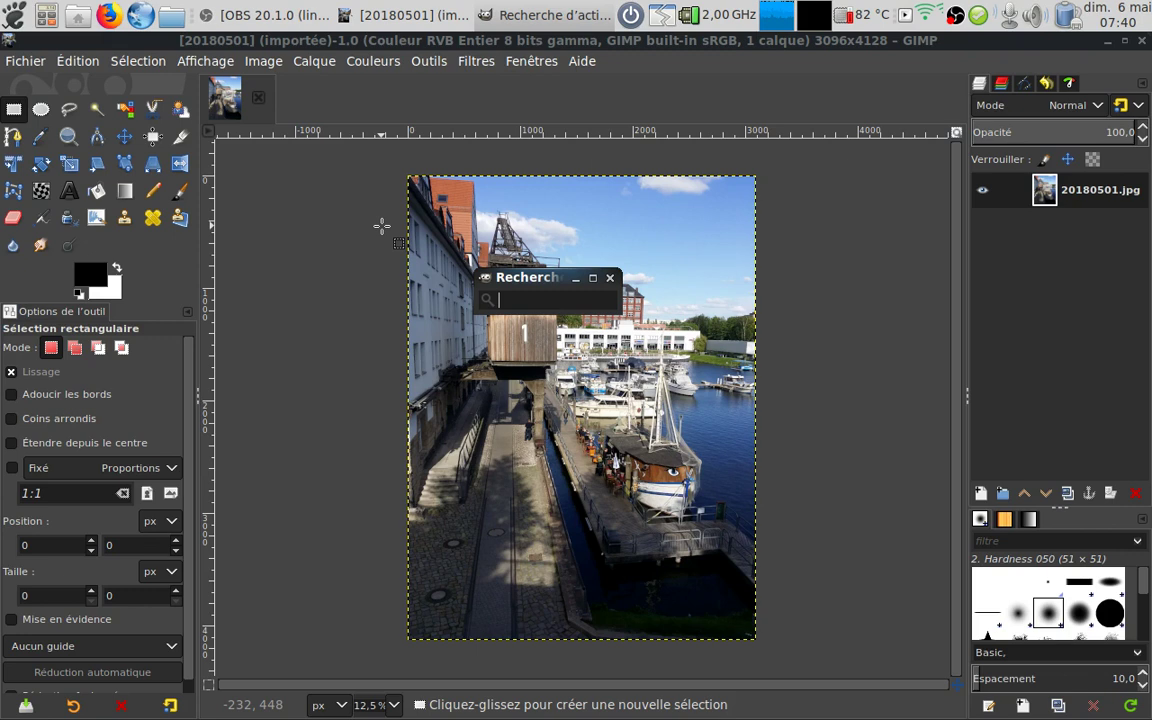
type("s")
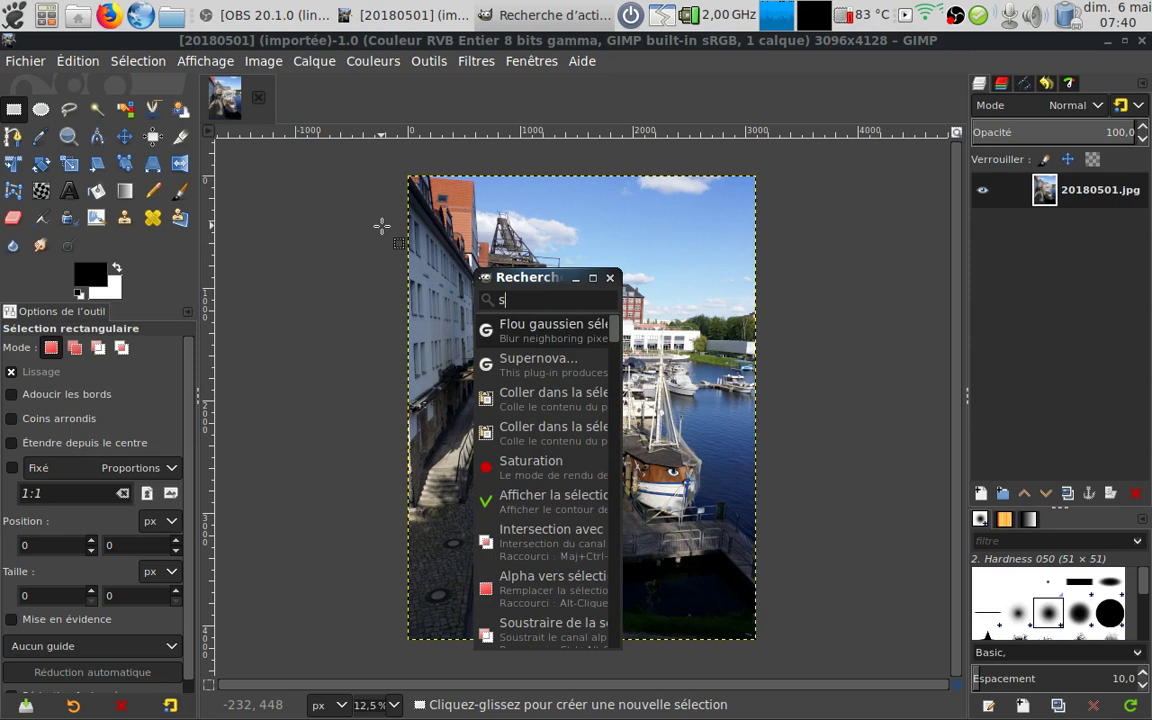
key("BackSpace")
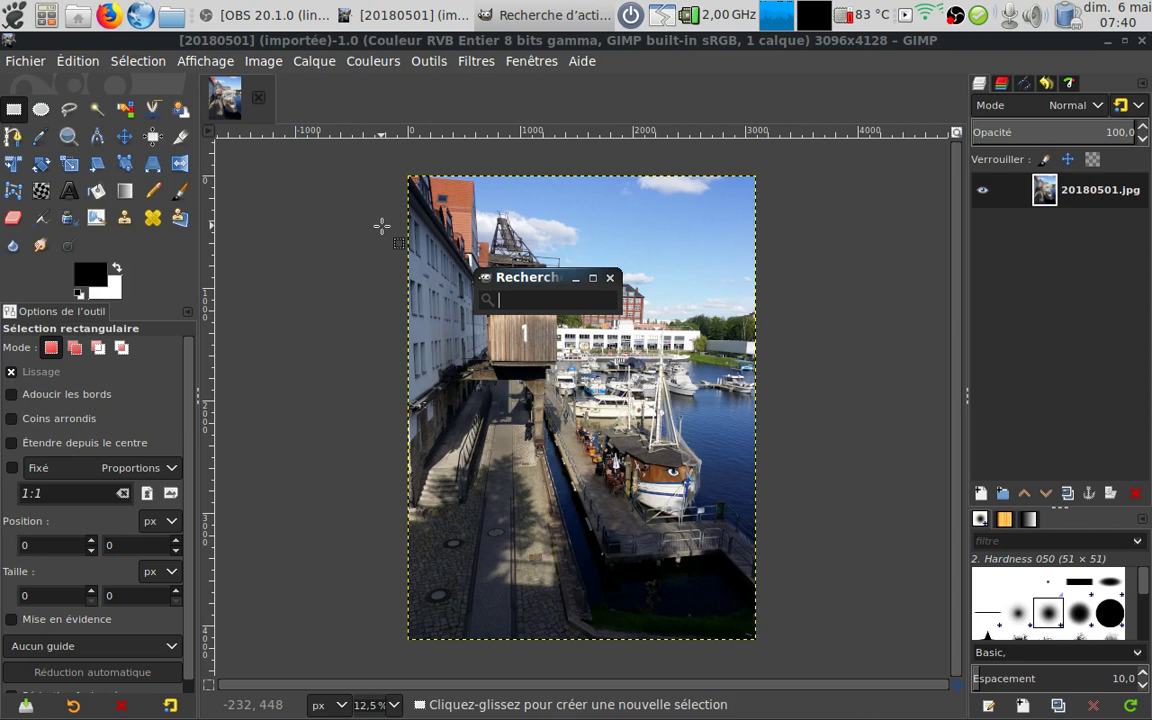
type("mypaint")
key("Return")
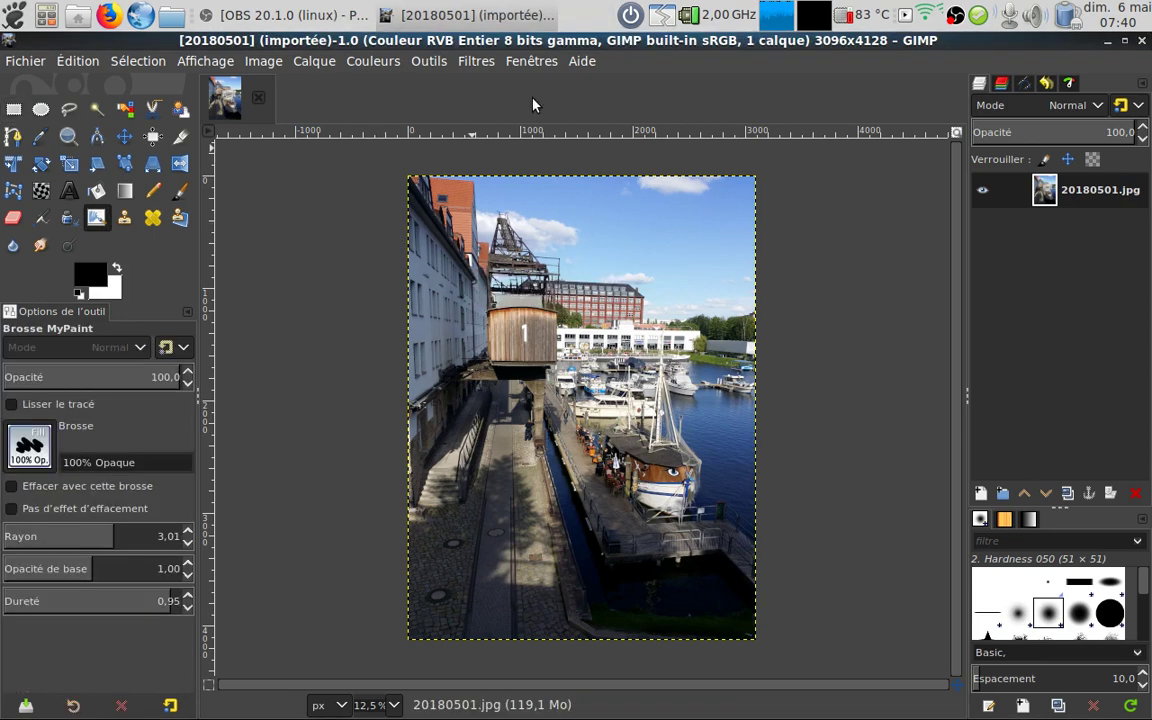
left_click(582, 61)
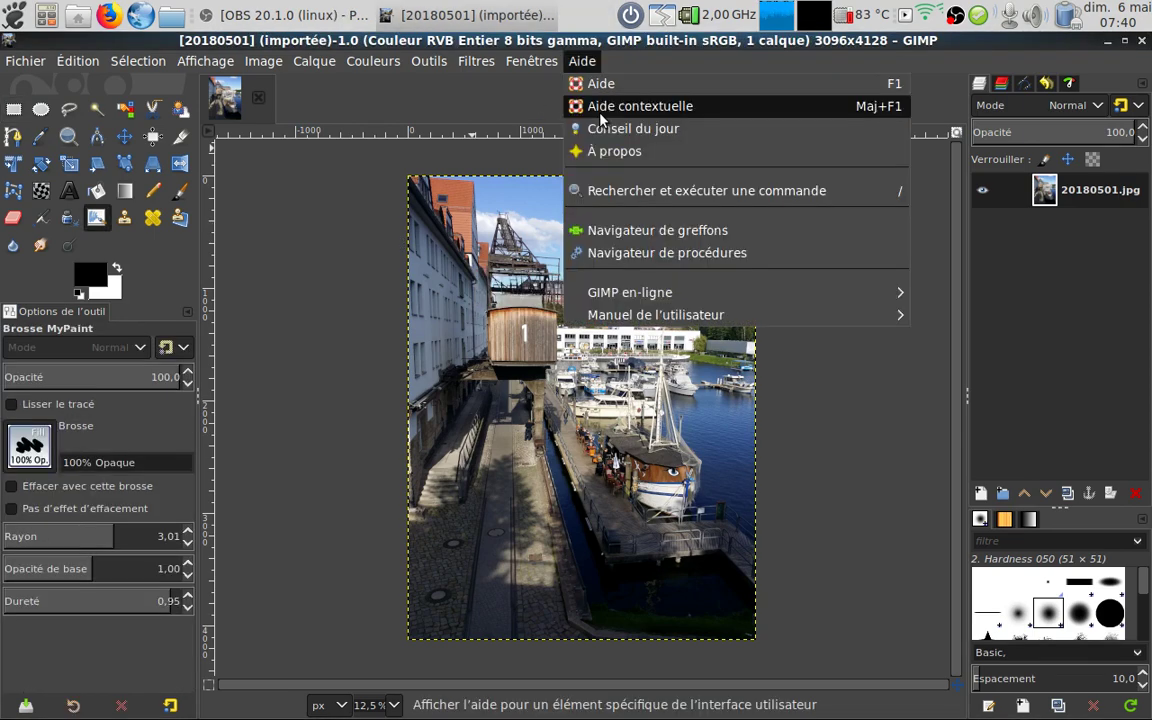
left_click(604, 151)
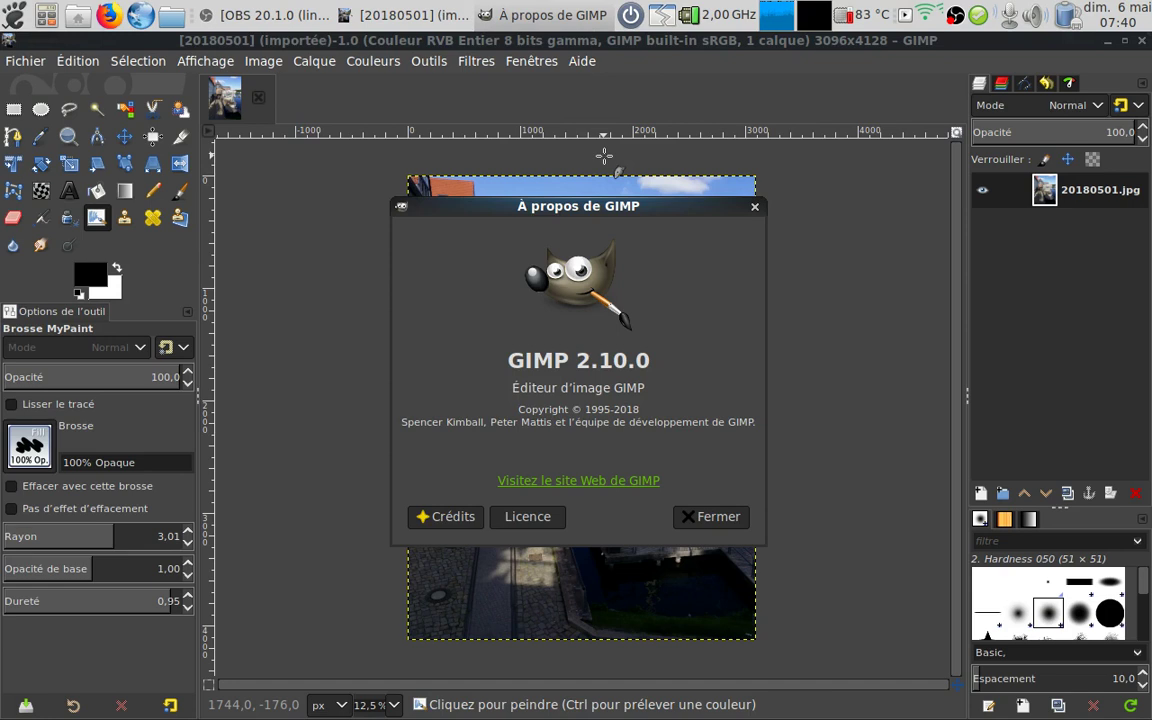
key("Escape")
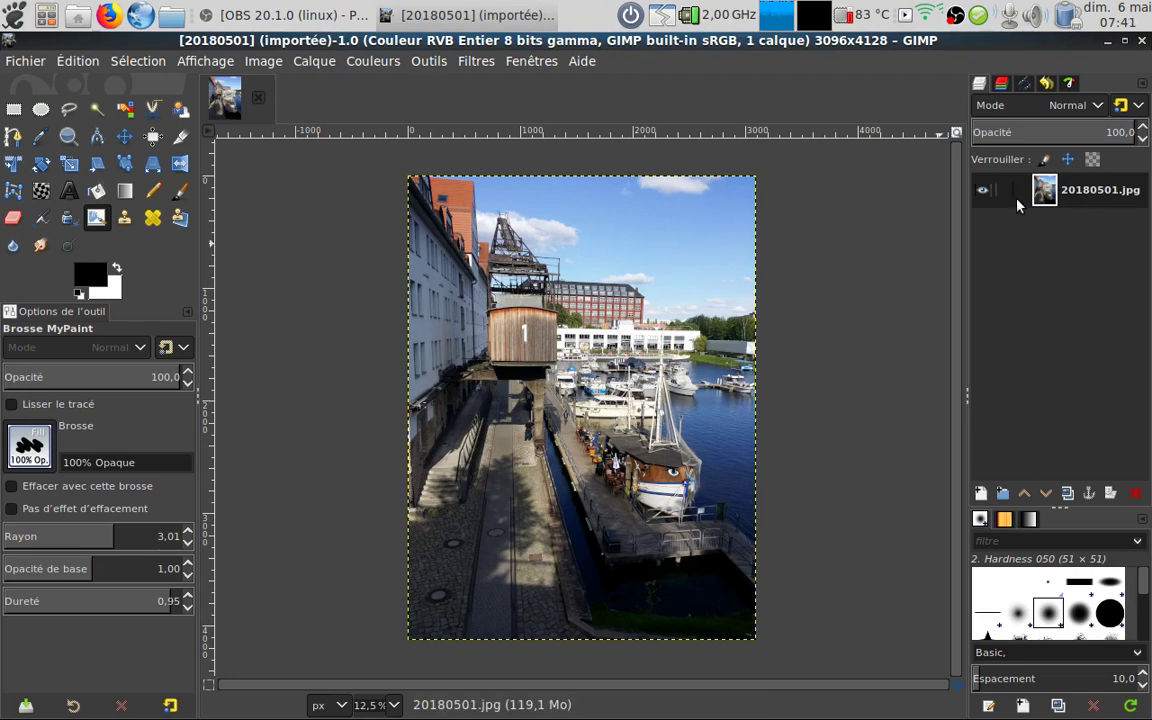
- Close the GIMP window to return to the MATE desktop
left_click(1141, 42)
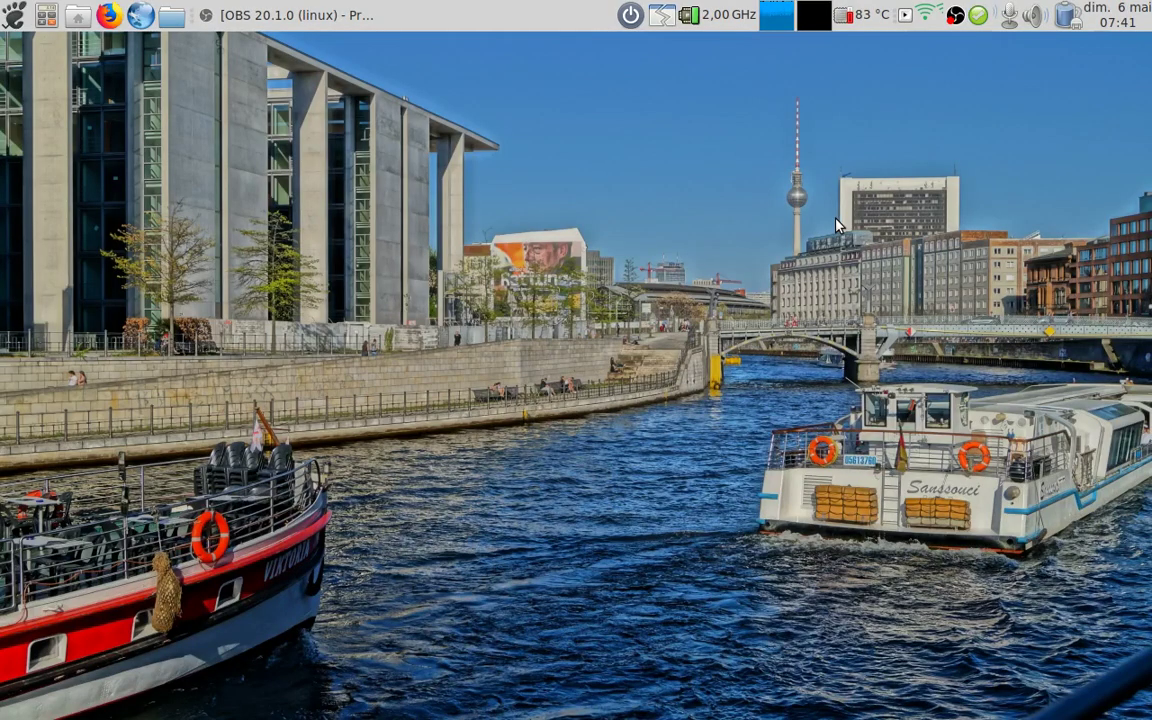